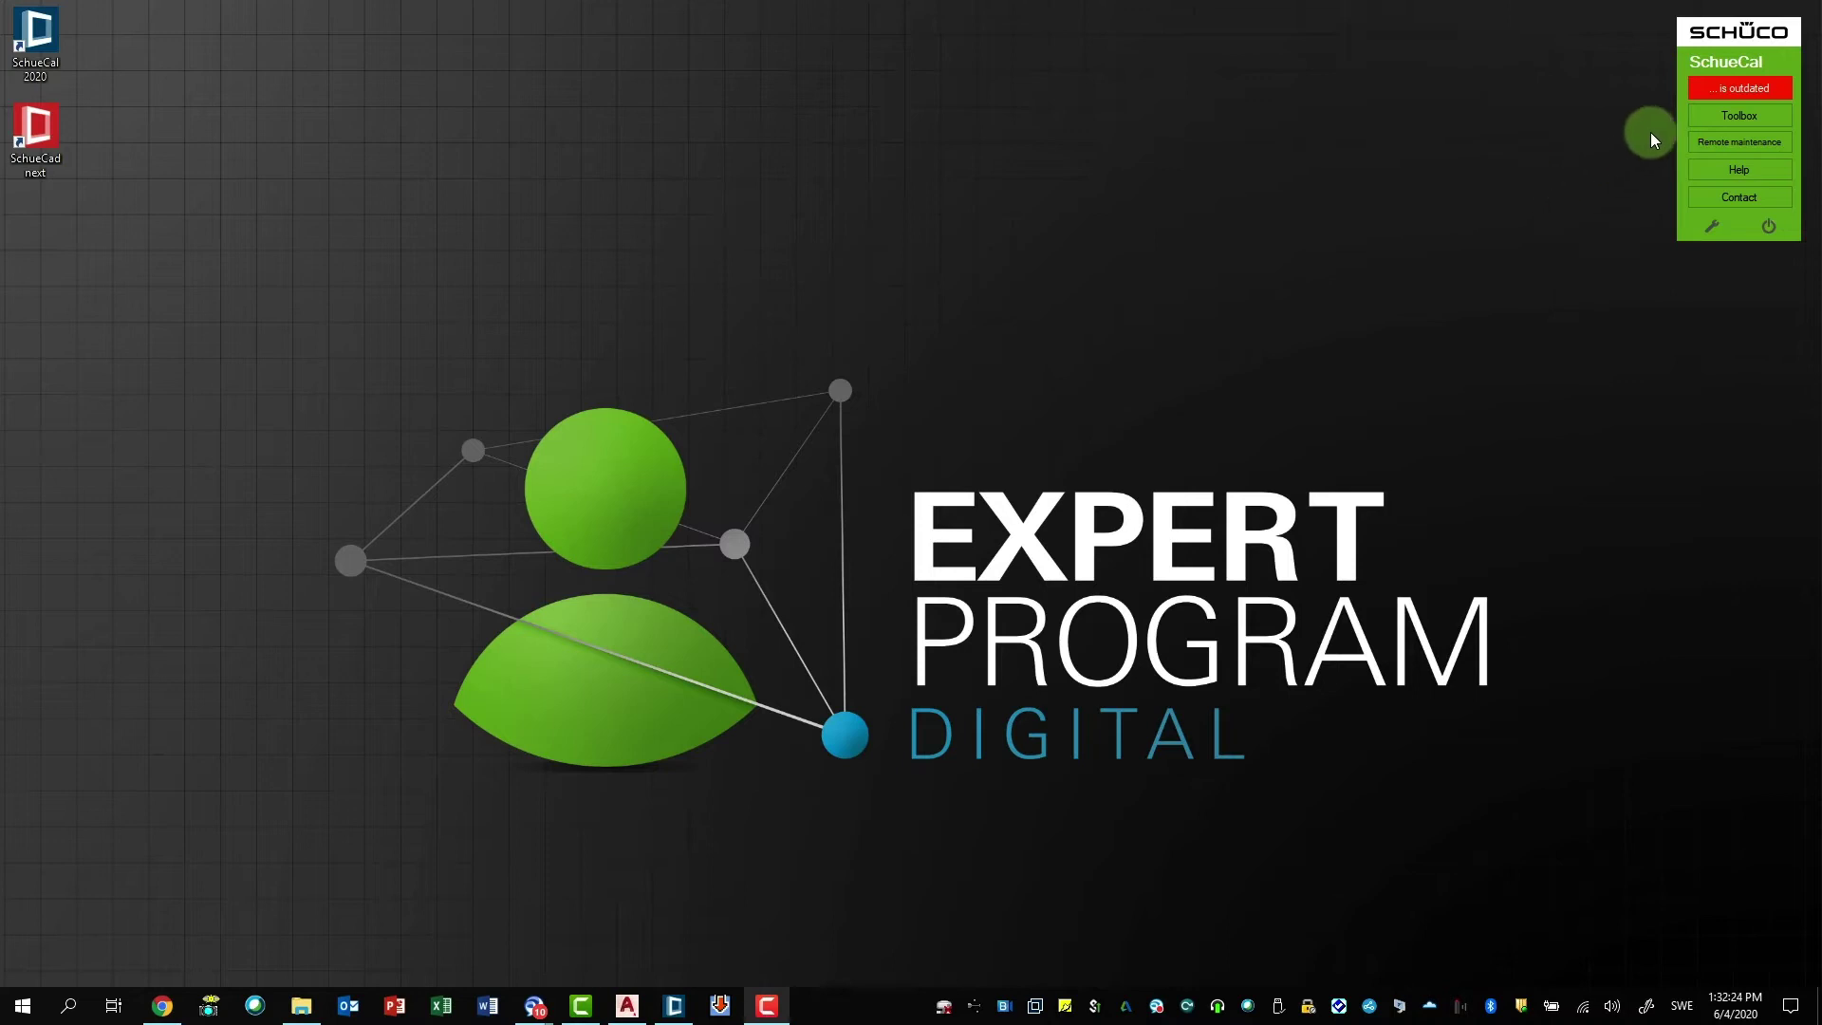
- Close the SchueCal version comparison panel, leaving only the outdated-version widget on the desktop
left_click(1728, 87)
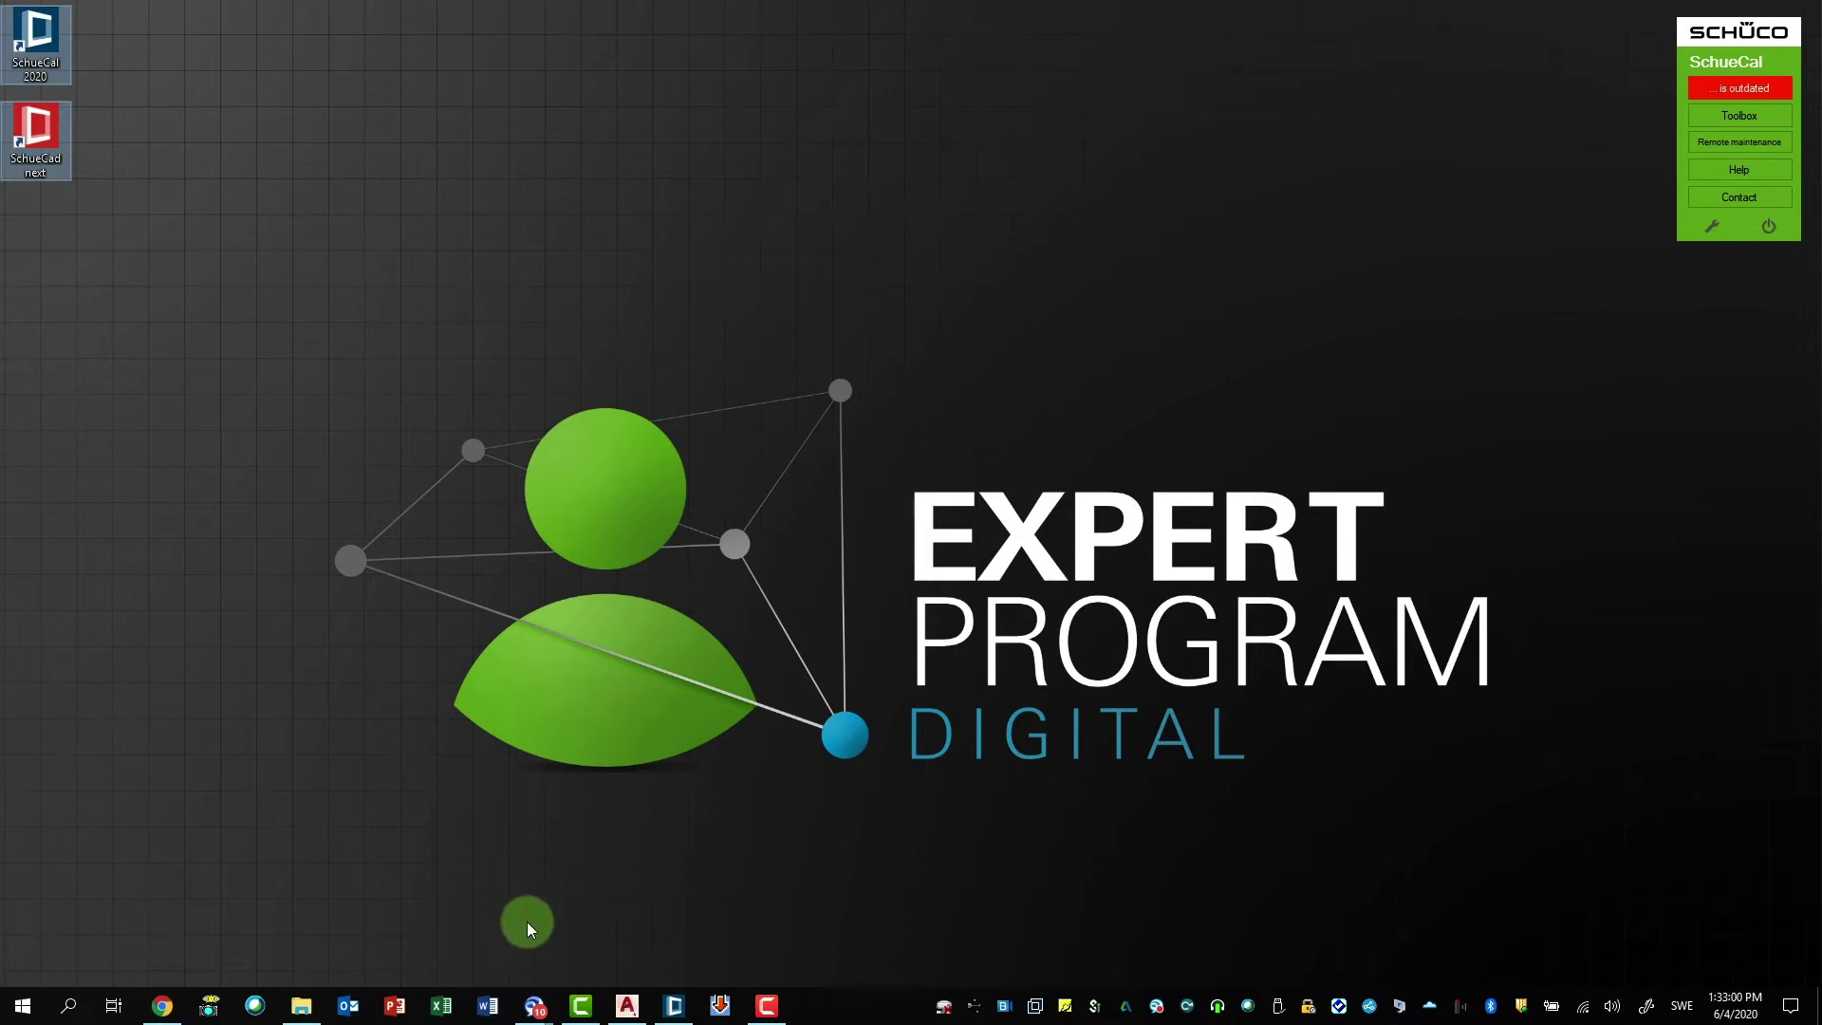
- Log in to the Schüco site with saved credentials and go to My Workplace > Software
left_click(162, 1005)
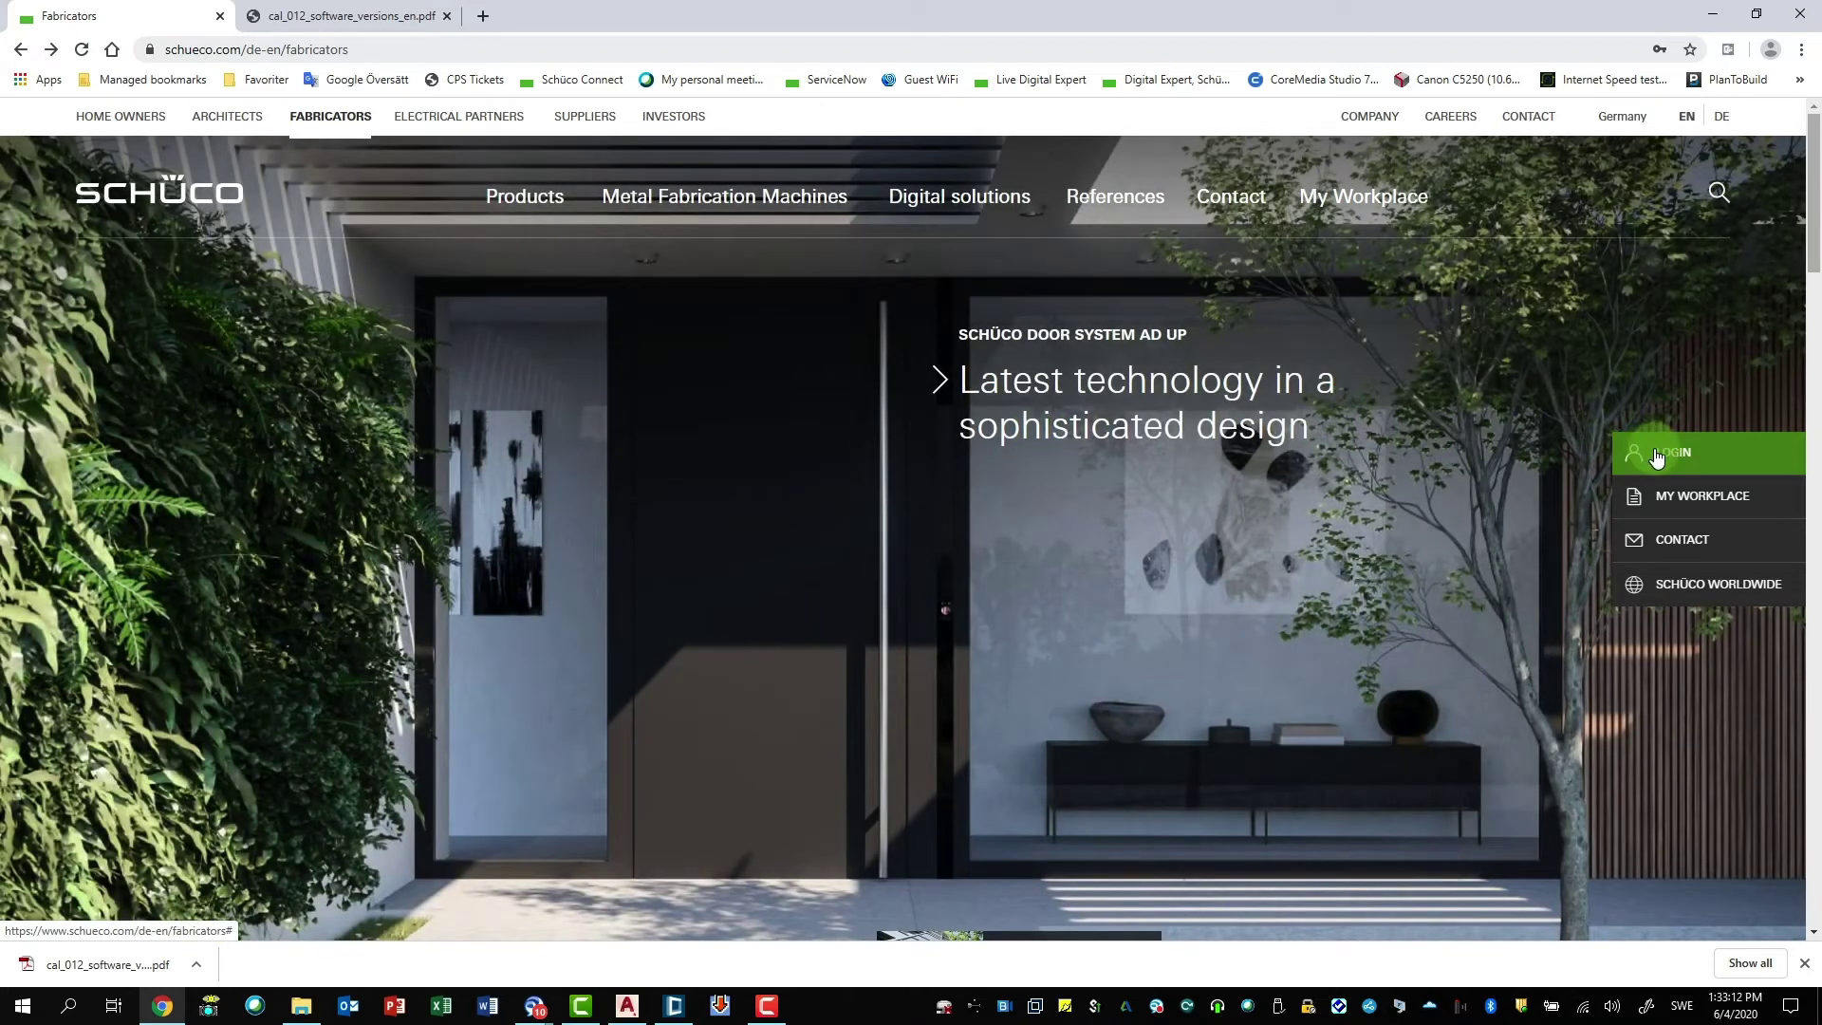
left_click(1655, 455)
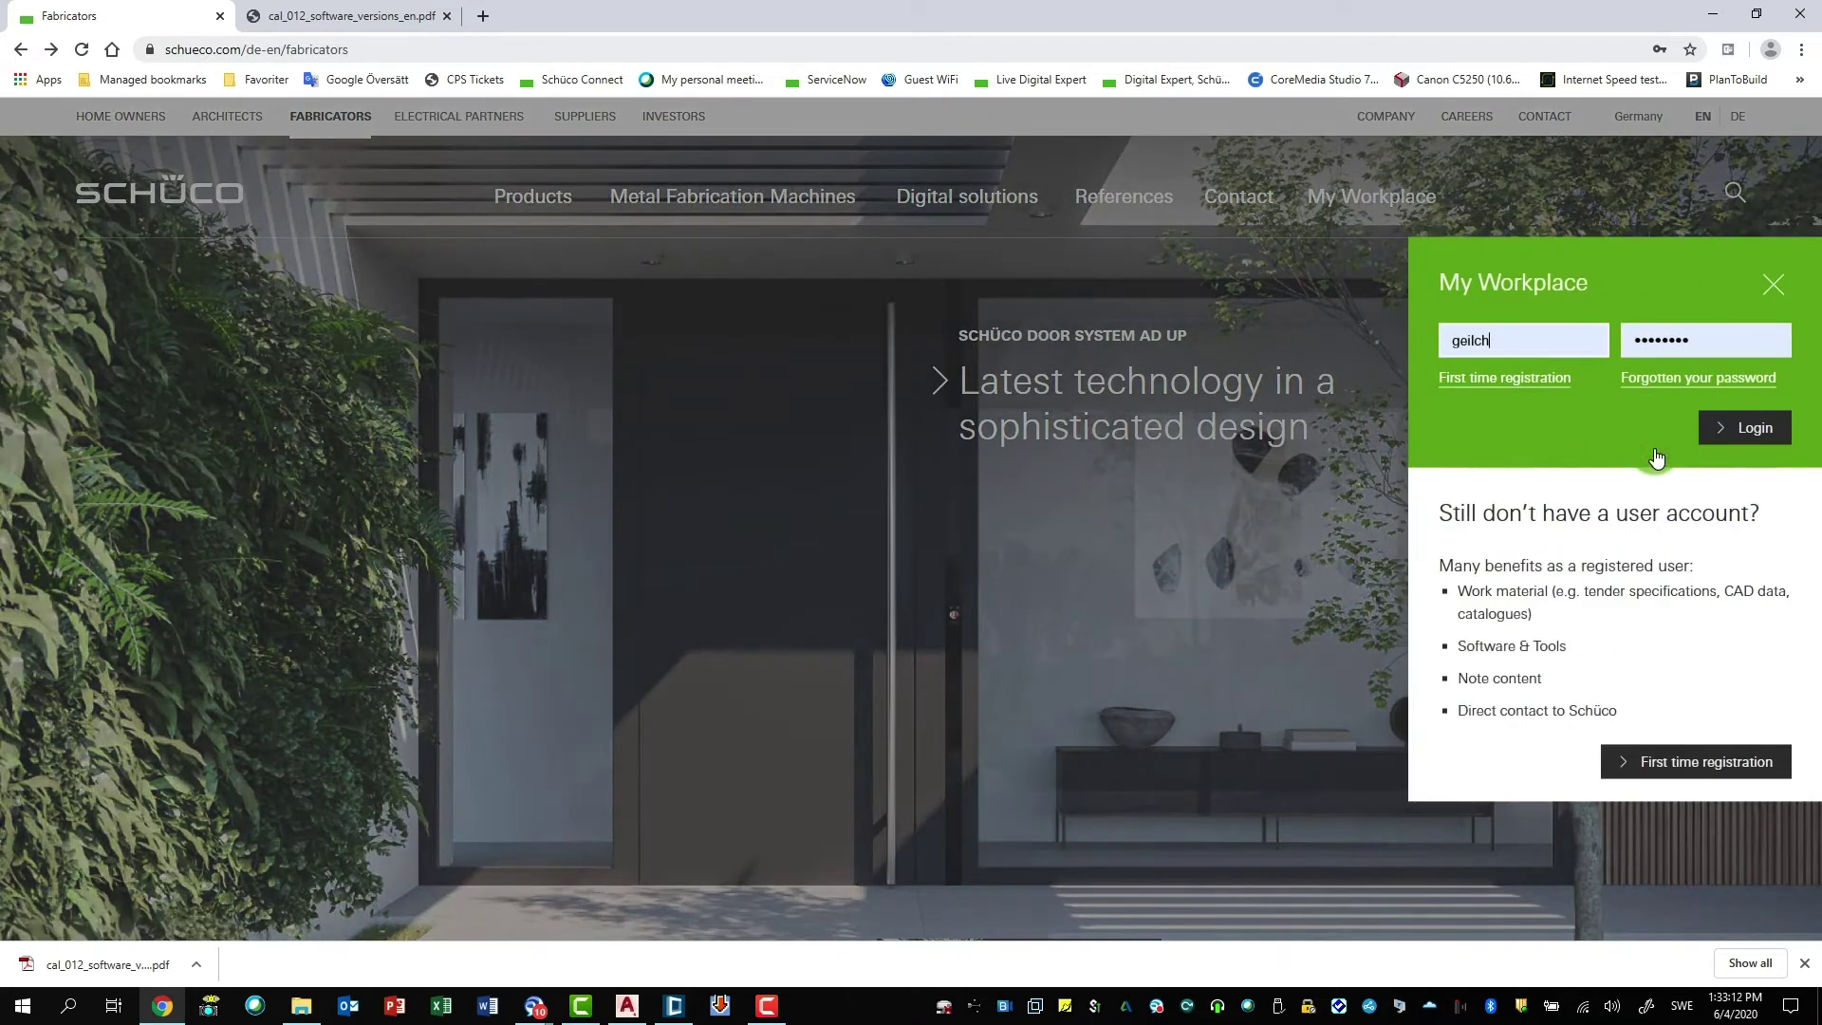
left_click(1751, 433)
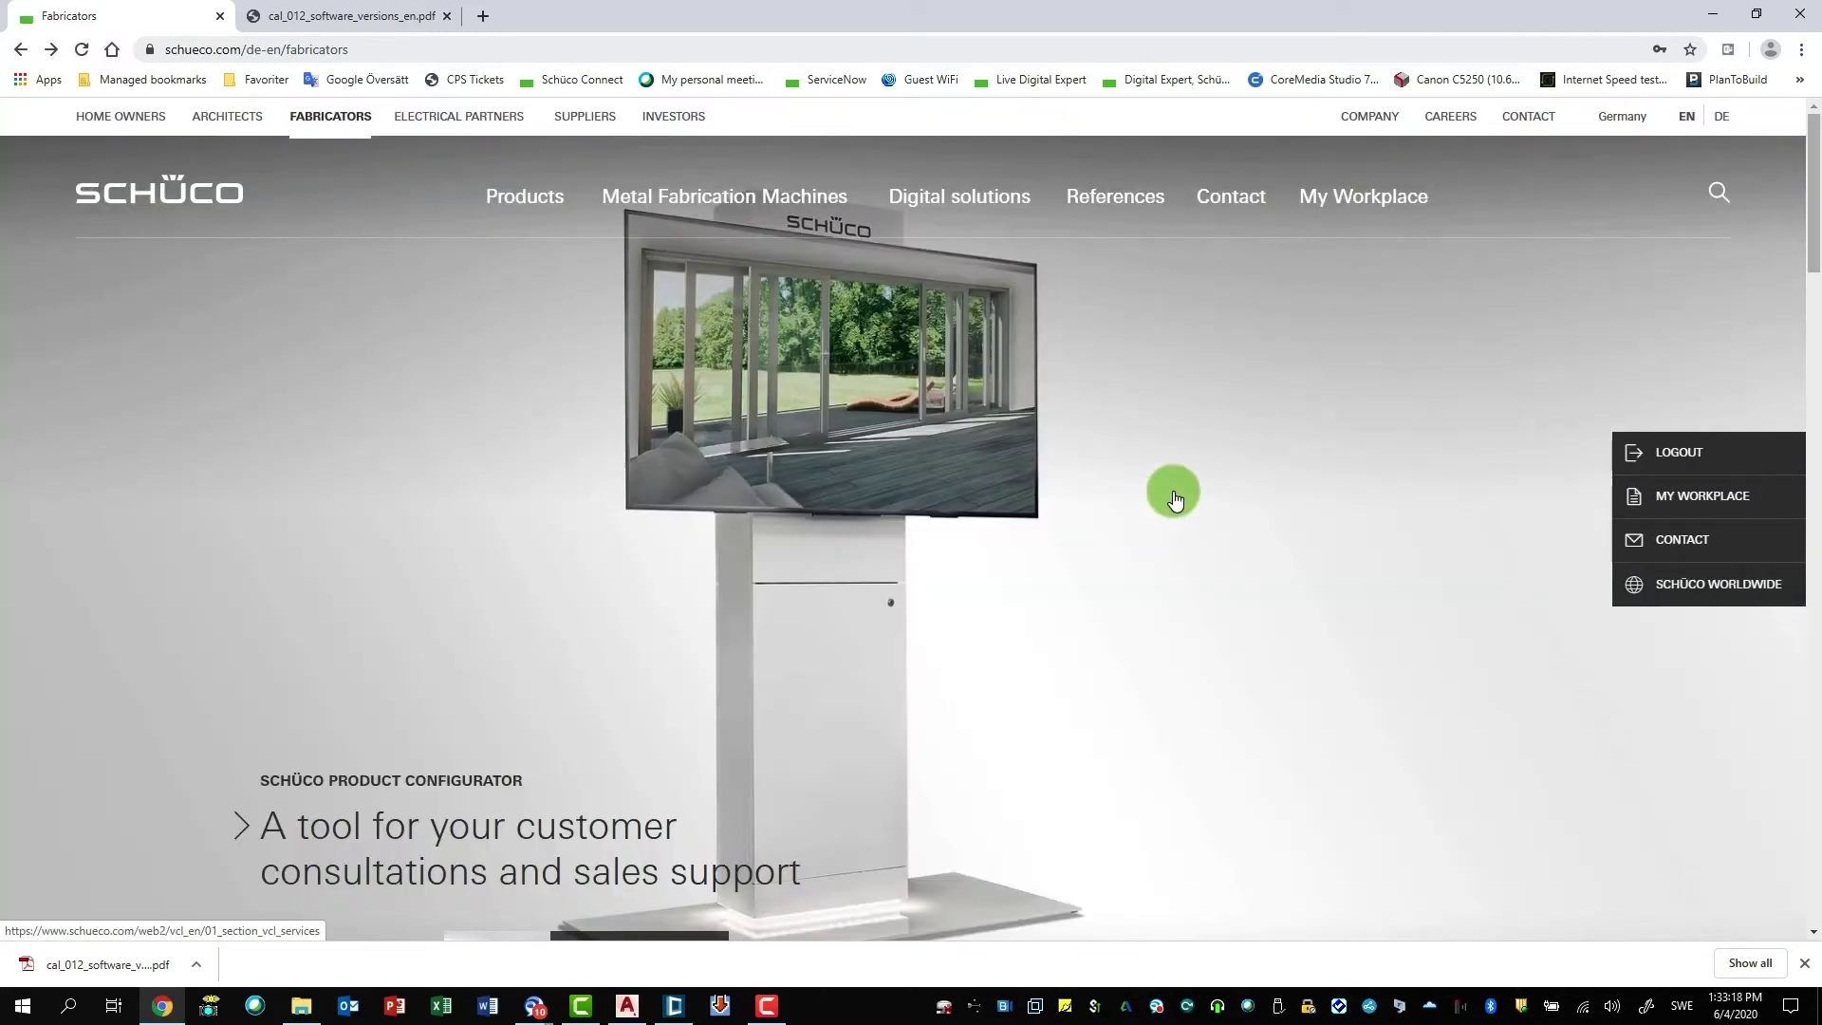
left_click(1389, 211)
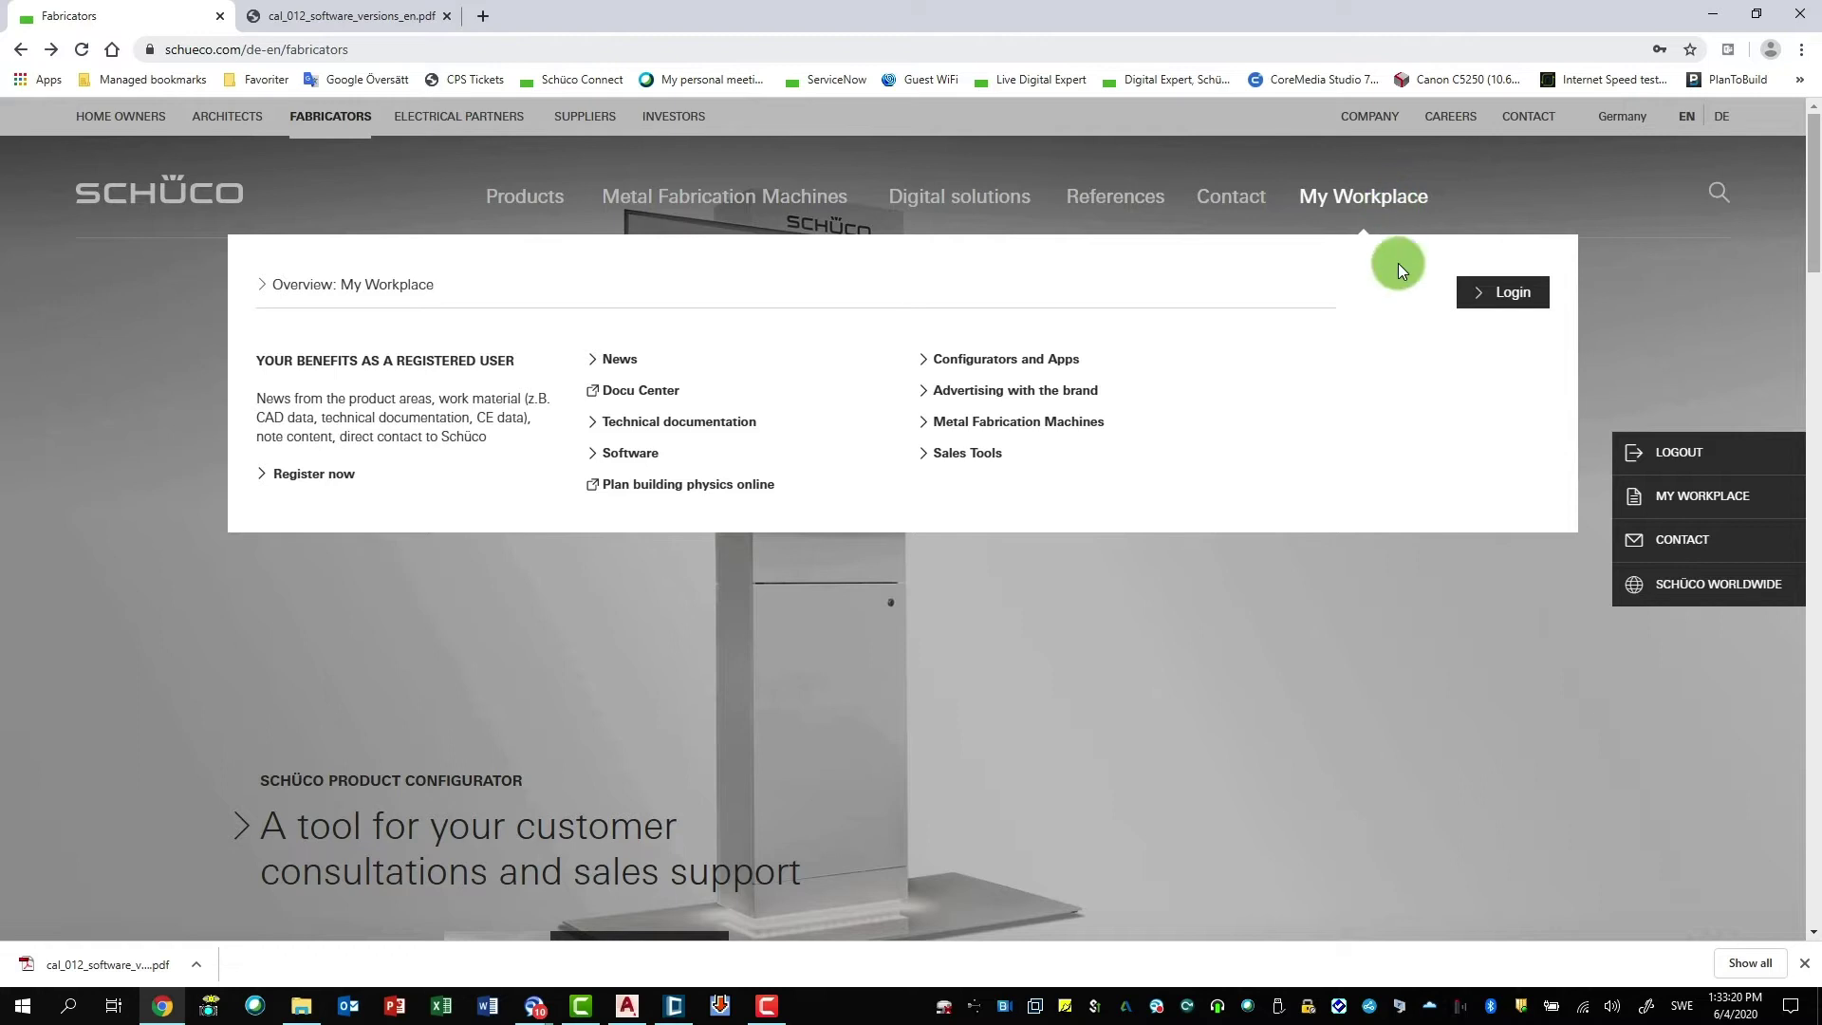
left_click(649, 463)
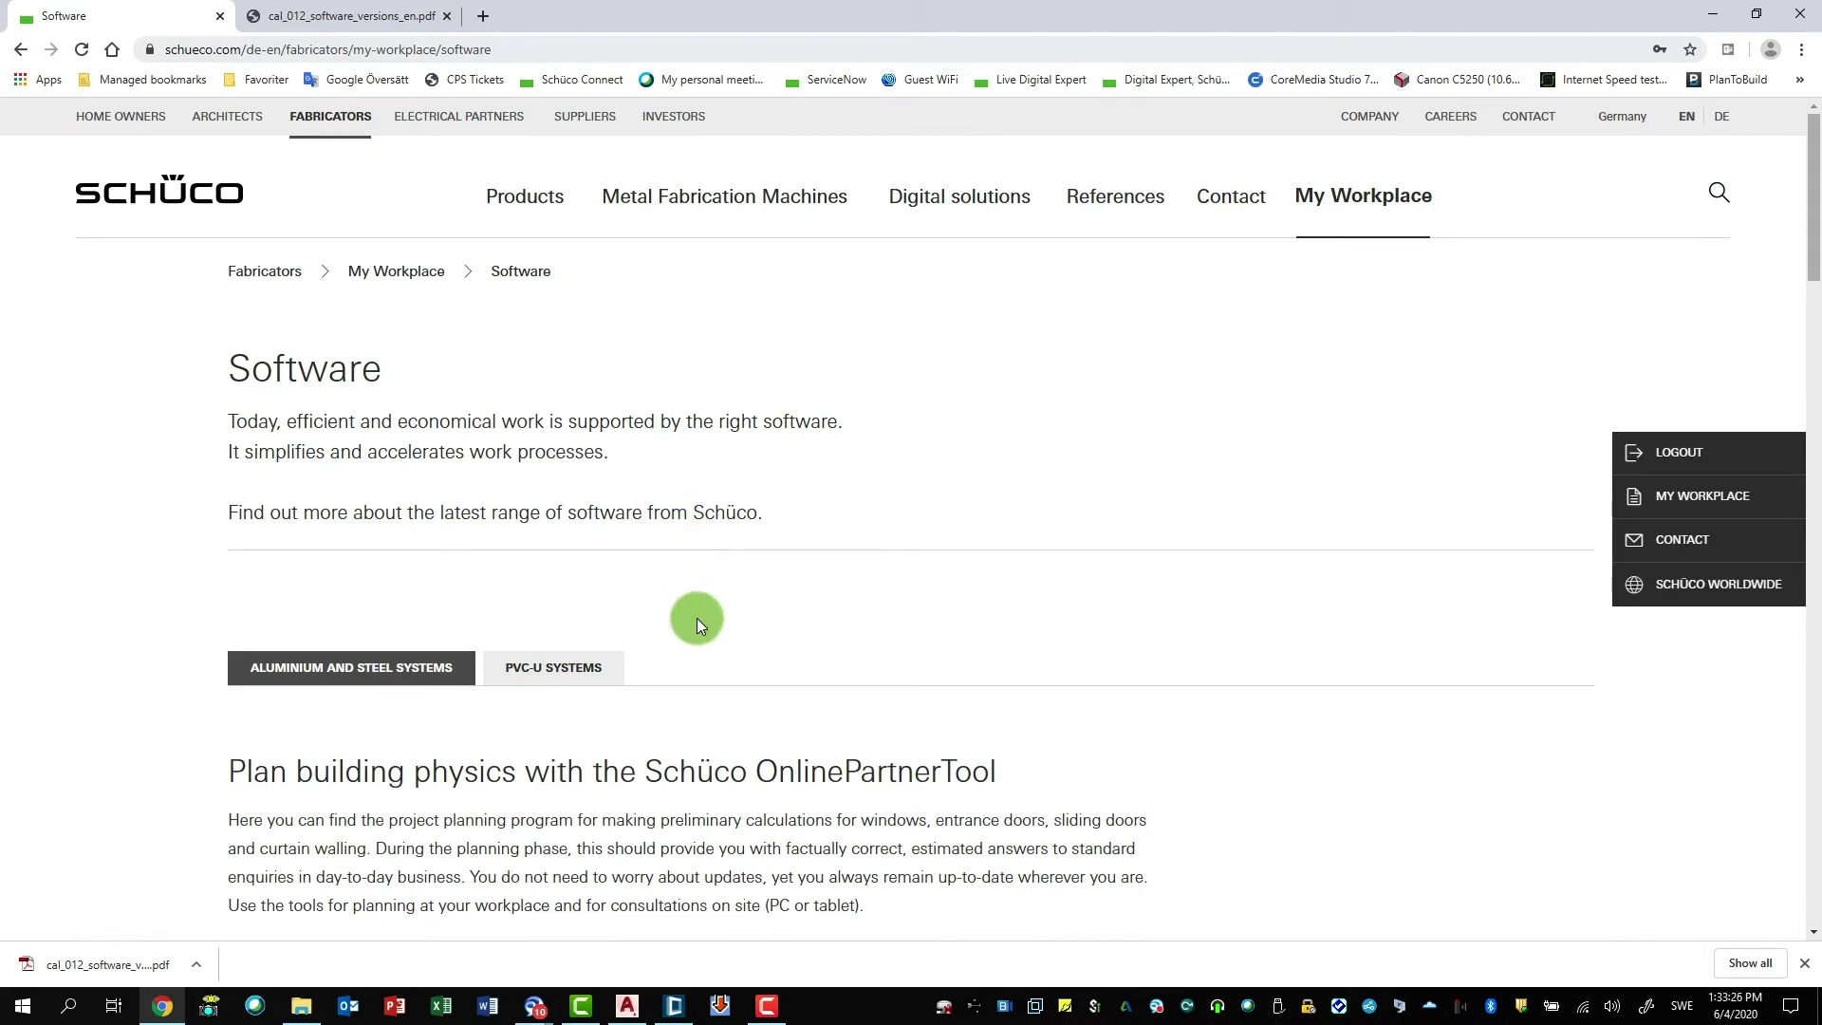
- Scroll to the Calculate section and expand SchüCal Software Download to show the 32/64-bit downloaders
scroll(697, 617, "down", 5)
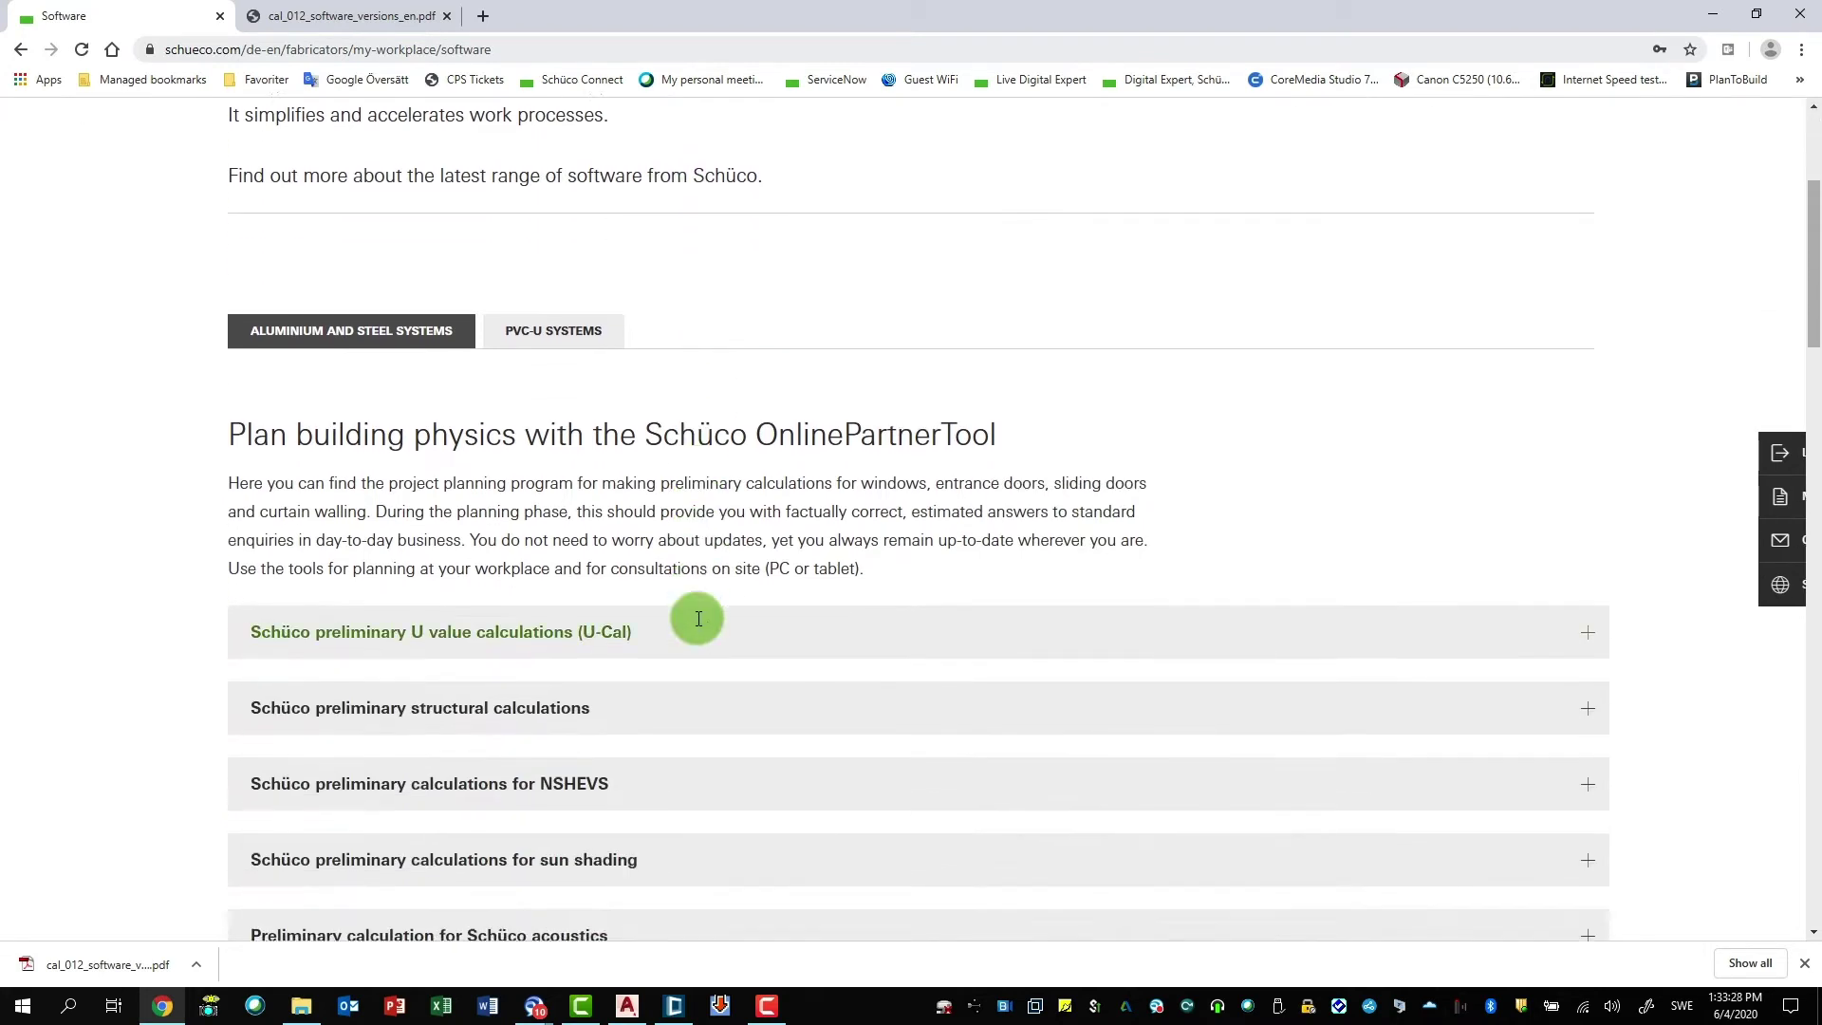
scroll(696, 622, "down", 10)
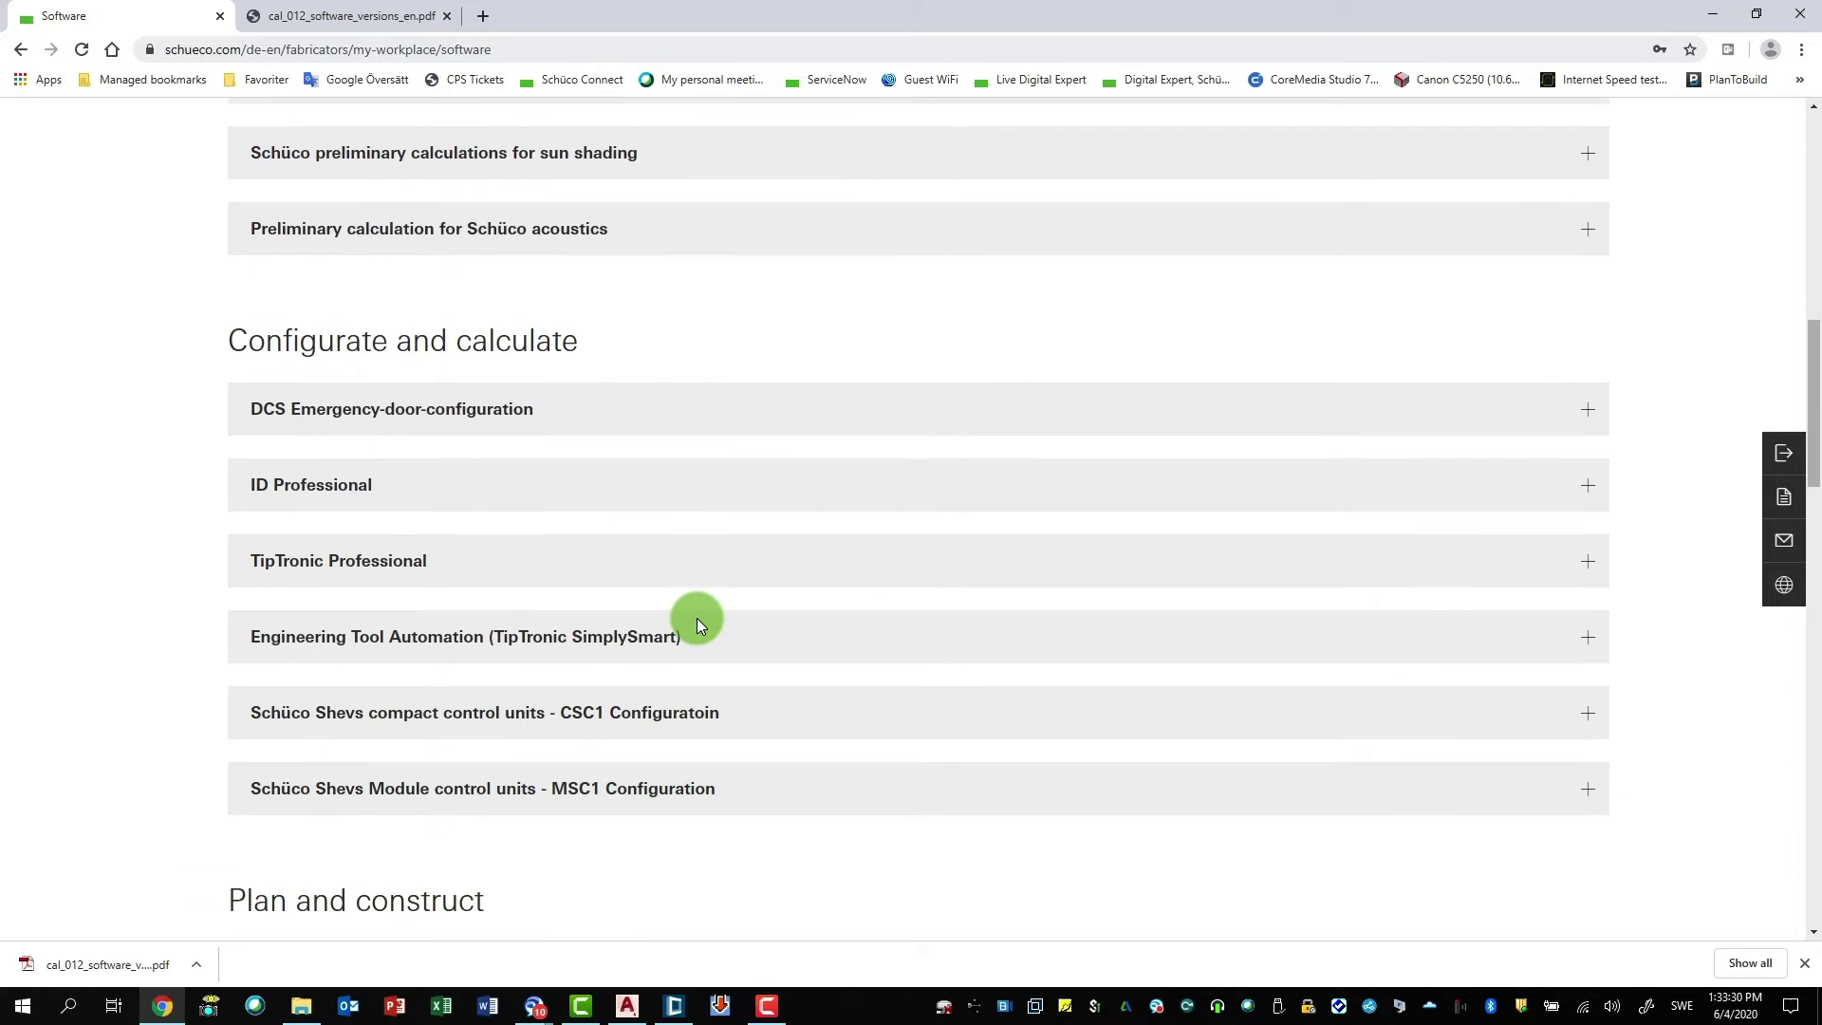
scroll(696, 621, "down", 2)
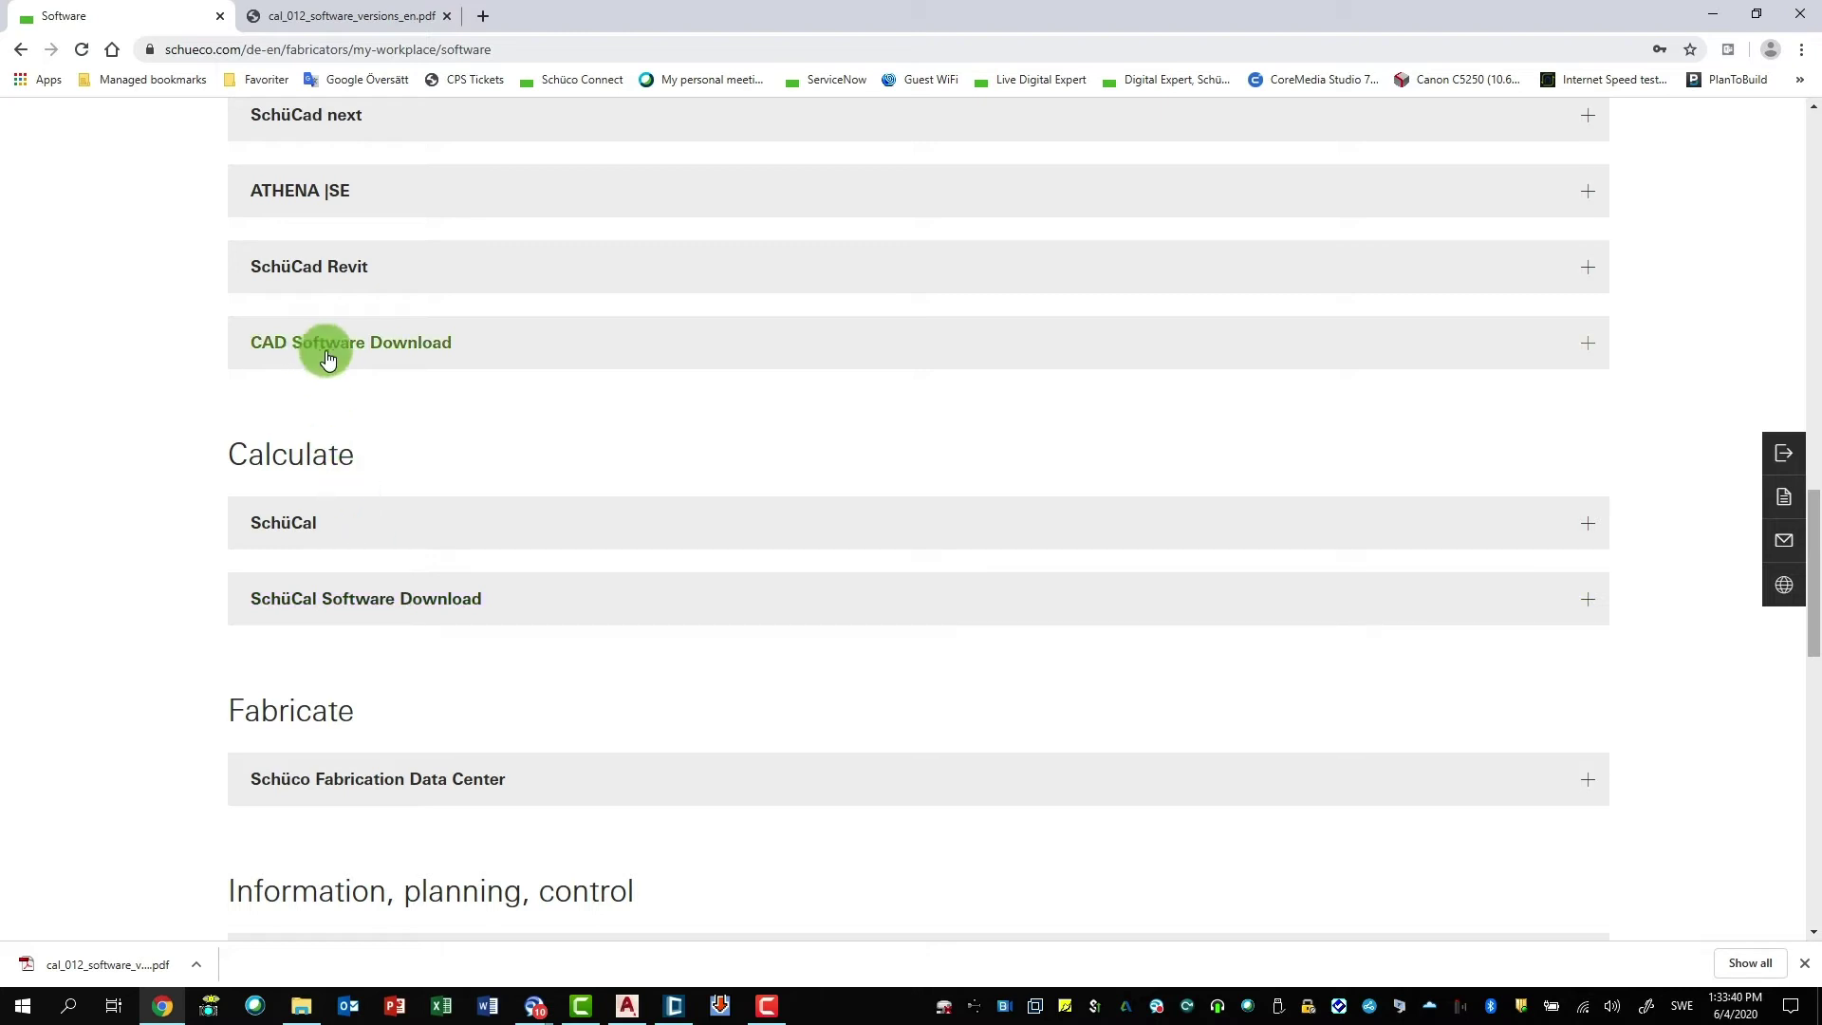
left_click(396, 604)
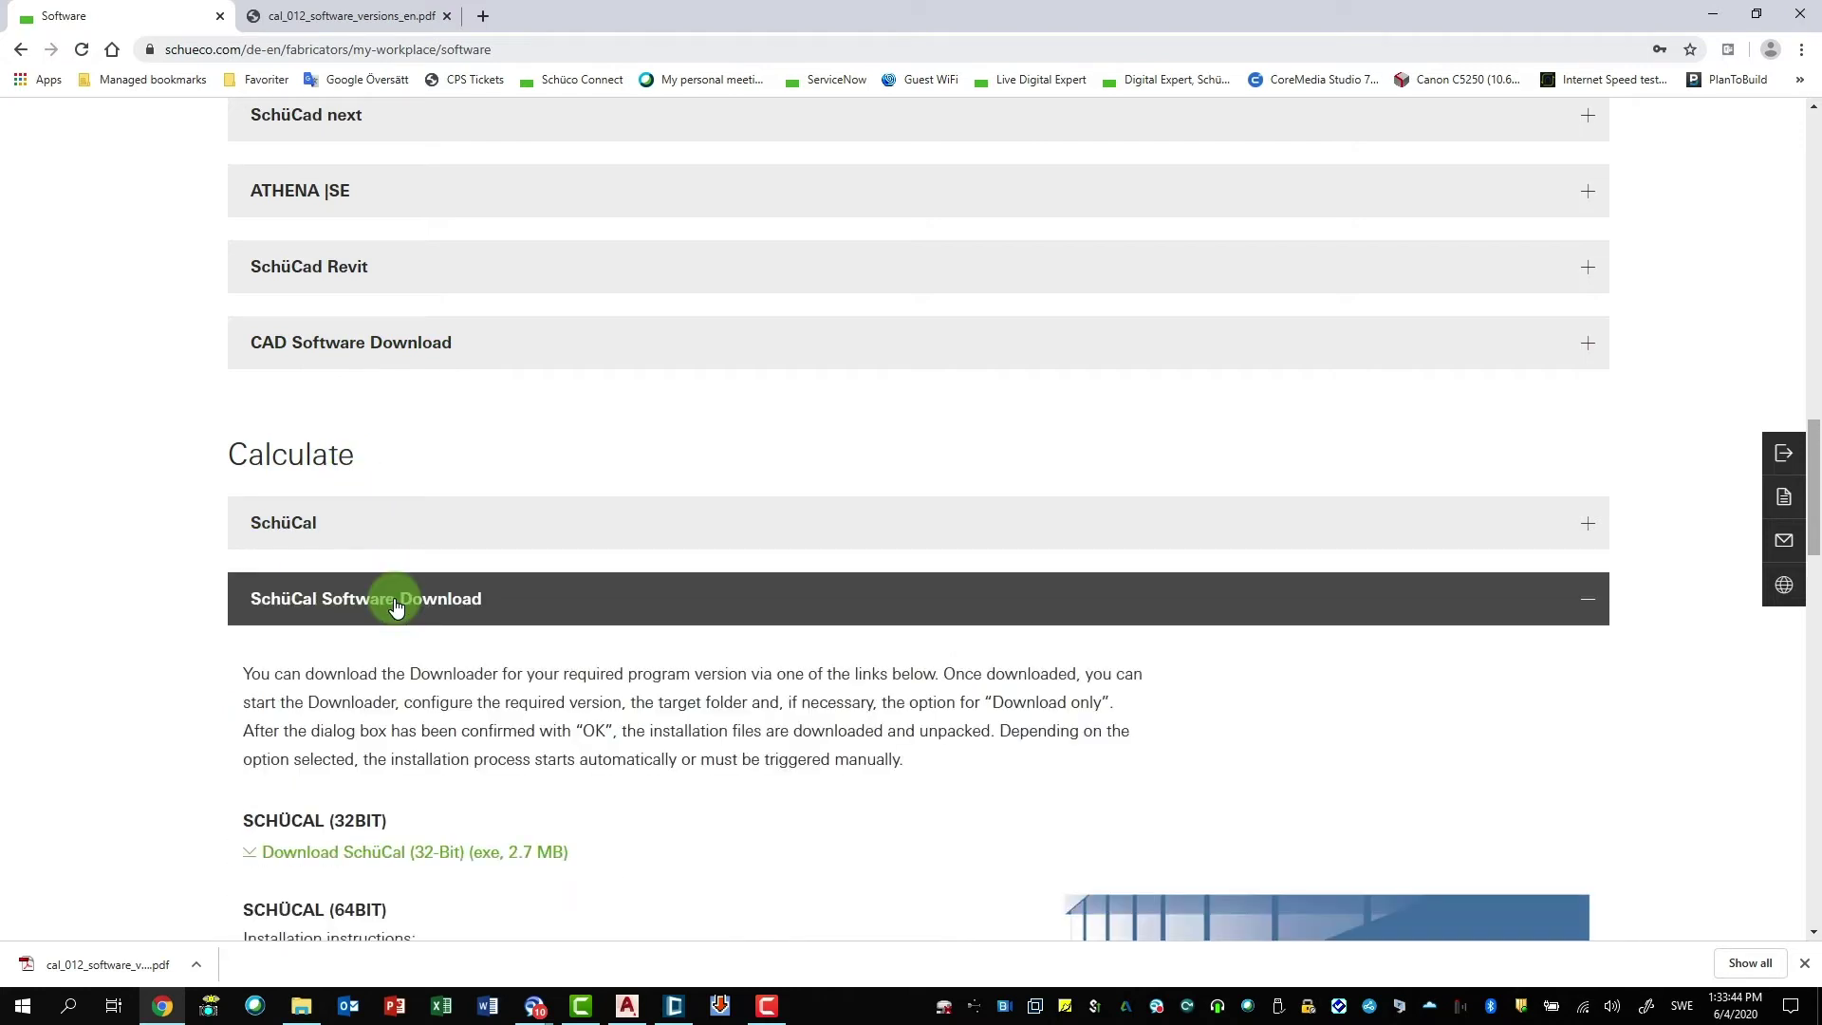
scroll(396, 604, "down", 4)
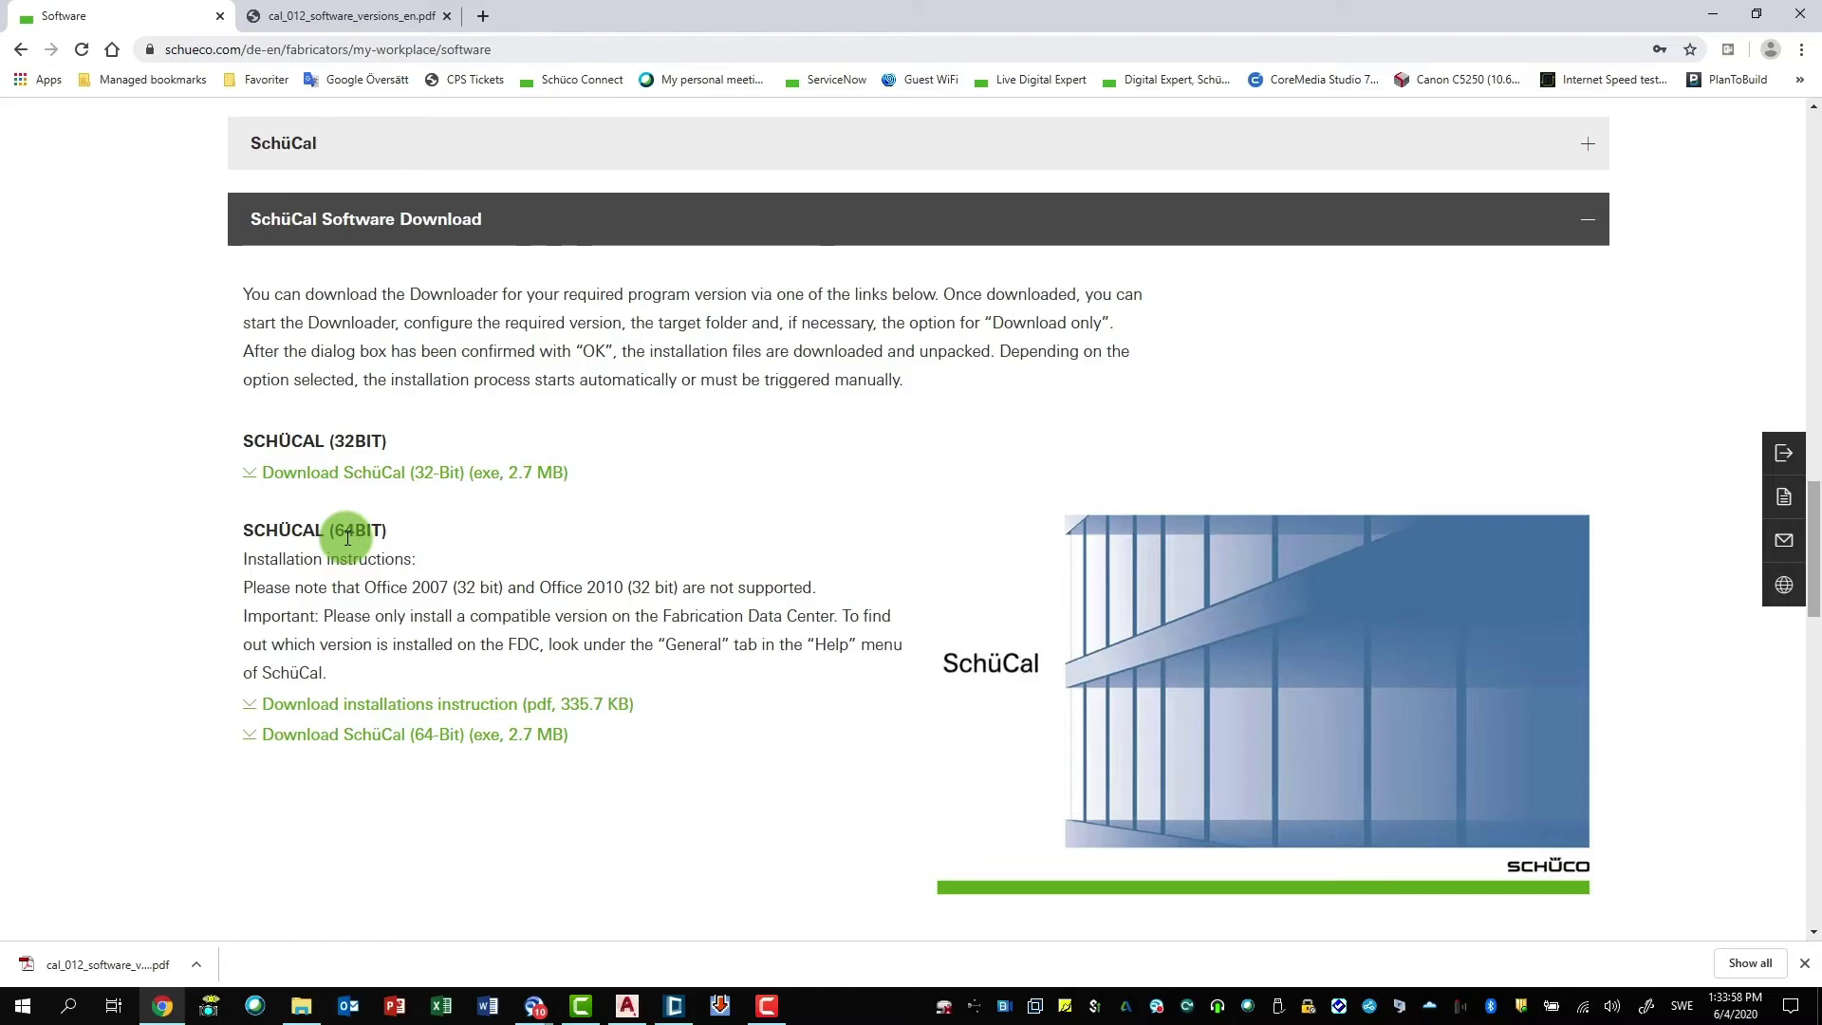
- Download and run the 64-bit SchüCal downloader, fetching version 2020 into SchueCal_20202_x64_SQL
left_click(395, 740)
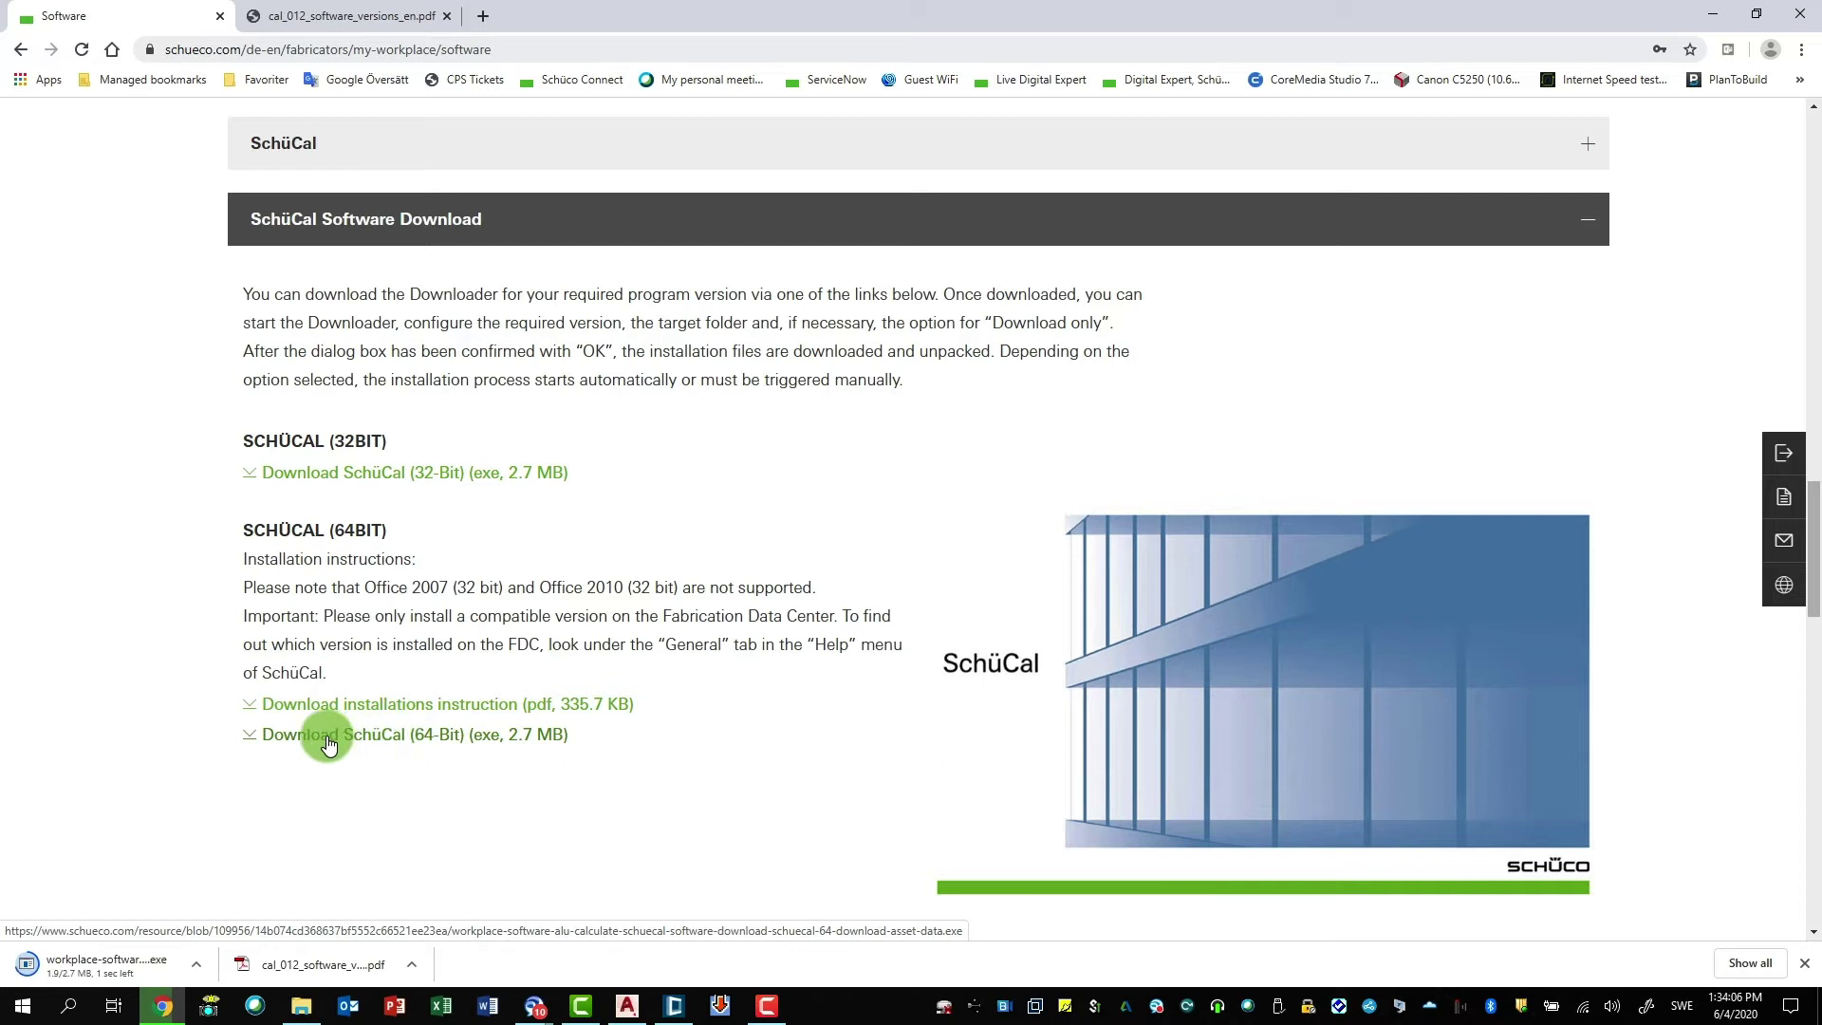
left_click(195, 966)
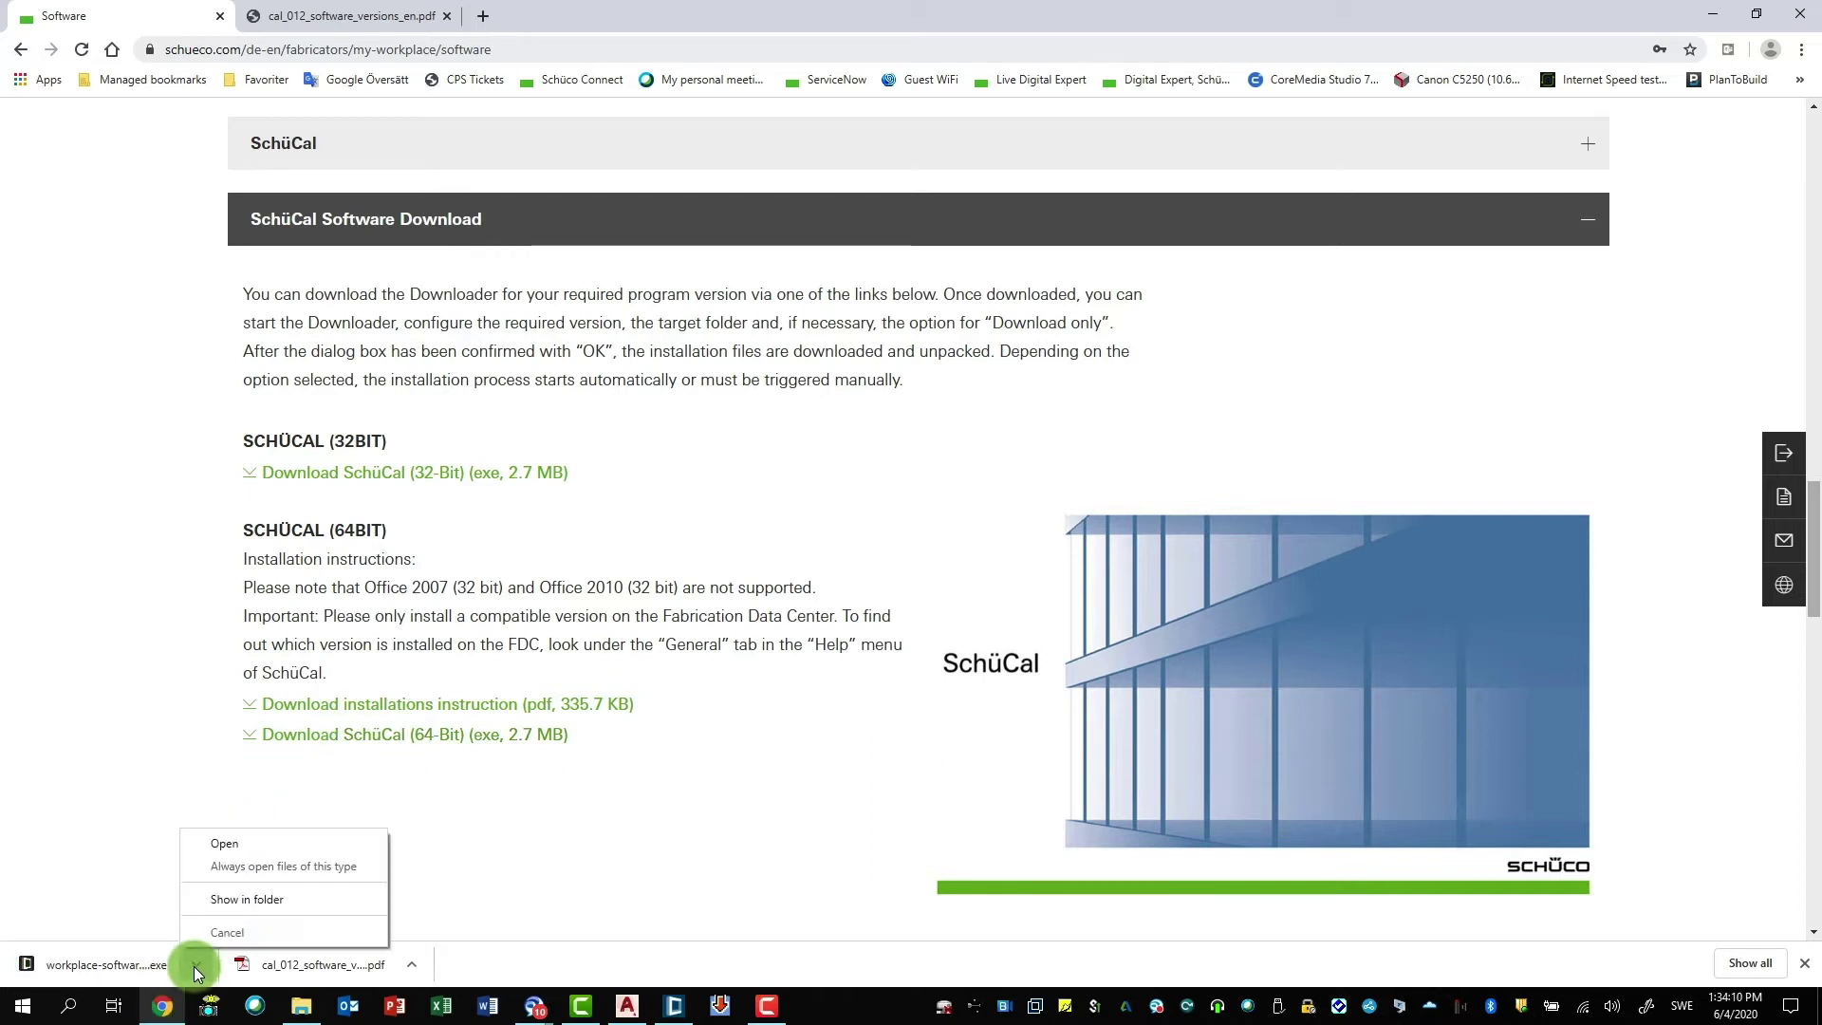
left_click(236, 845)
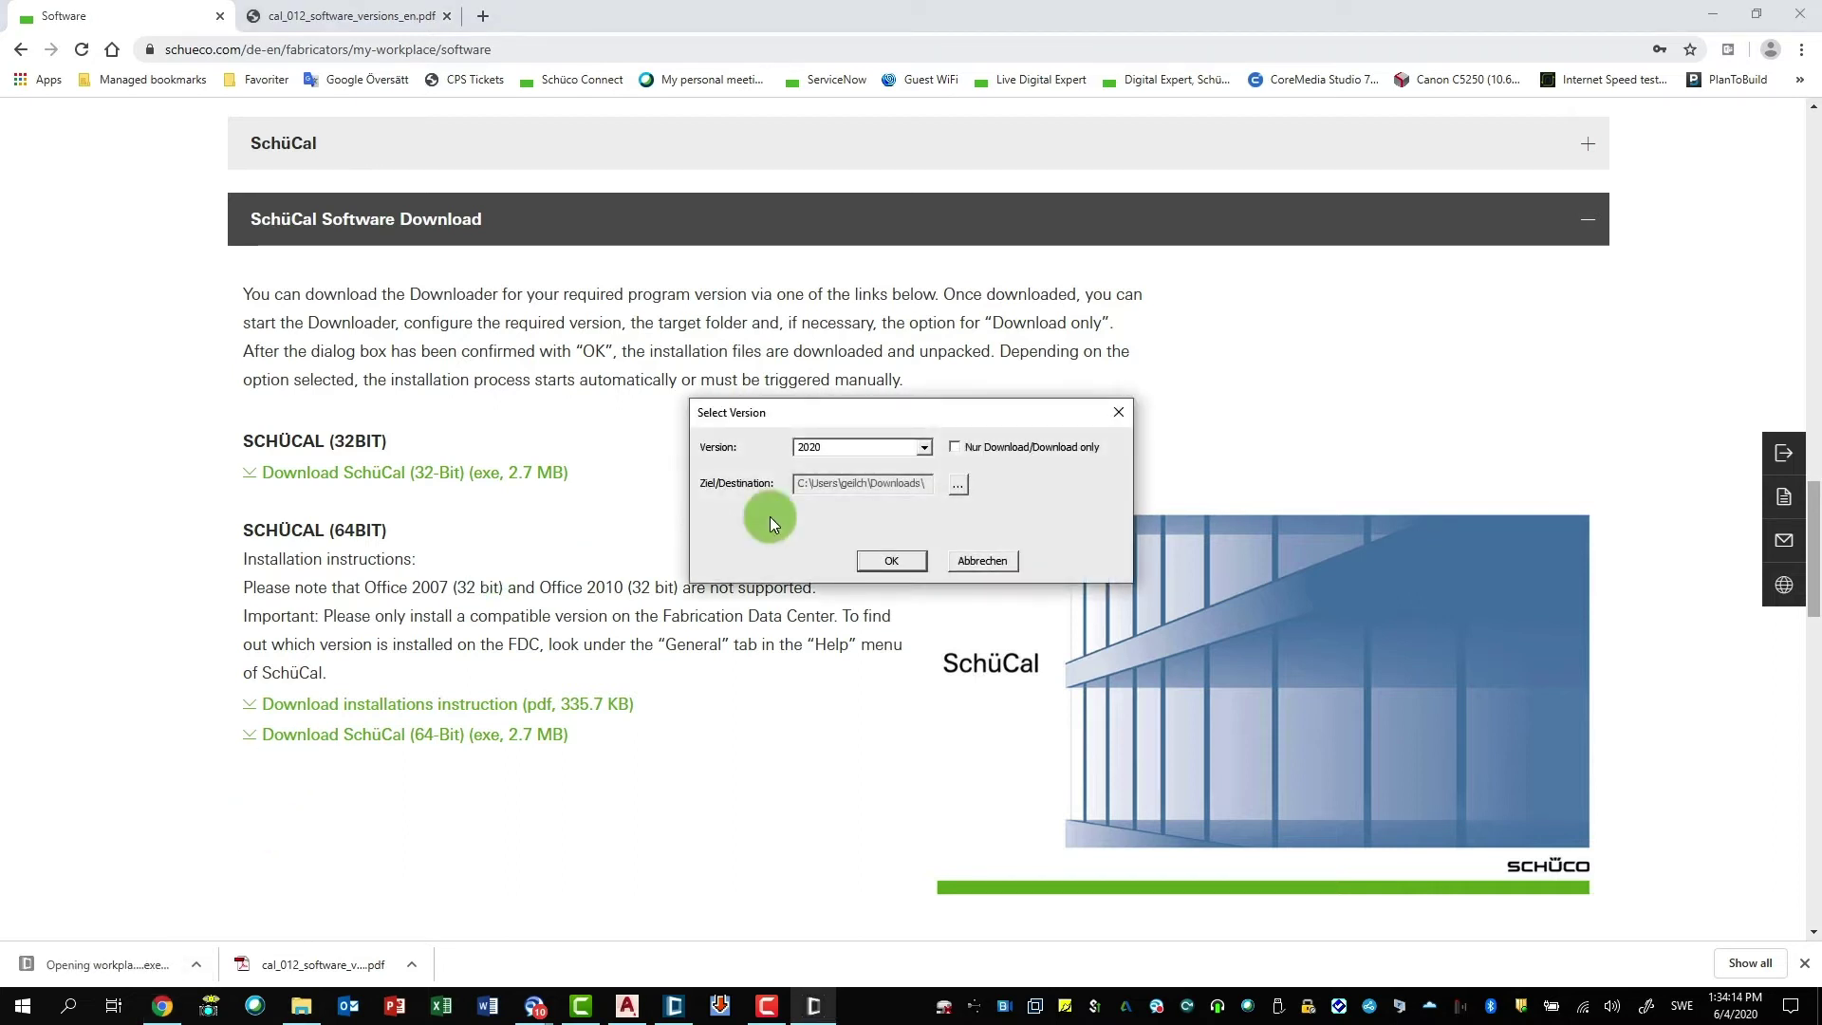
left_click(926, 447)
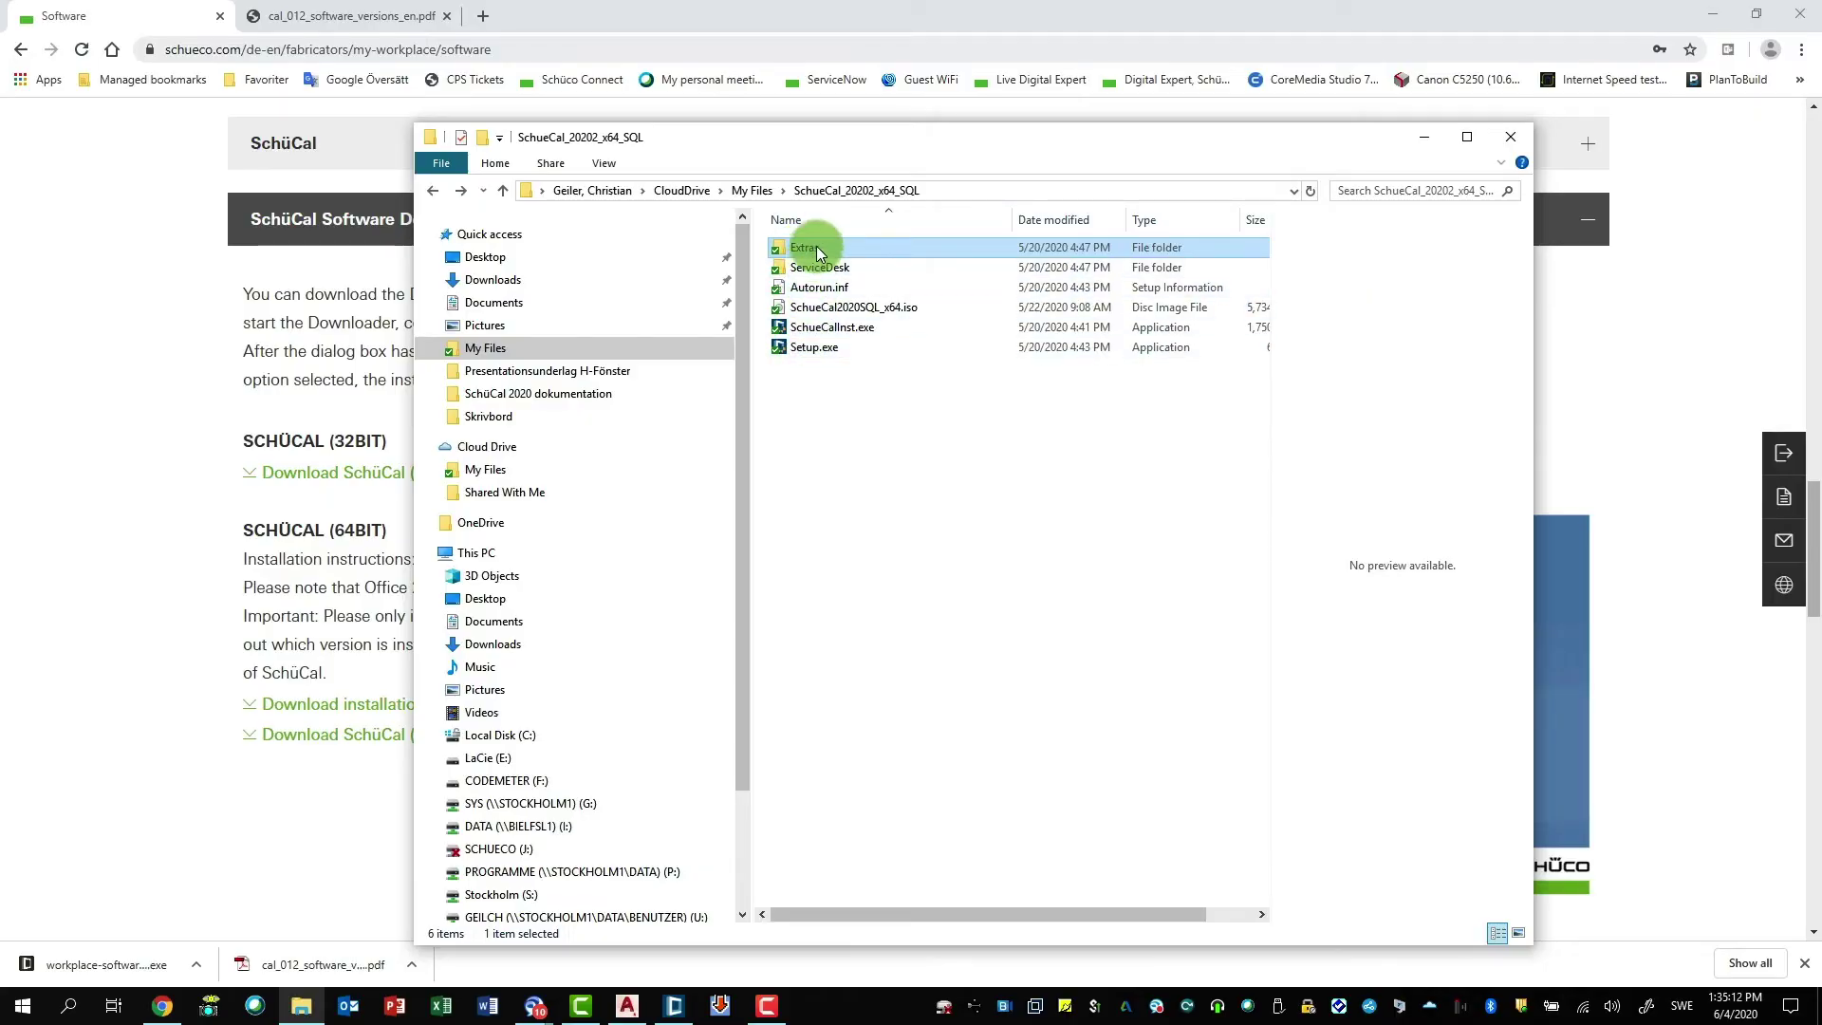
- Browse into Extras > GDF to review setup.exe and the GDF notes, then close Explorer
double_click(817, 252)
left_click(808, 288)
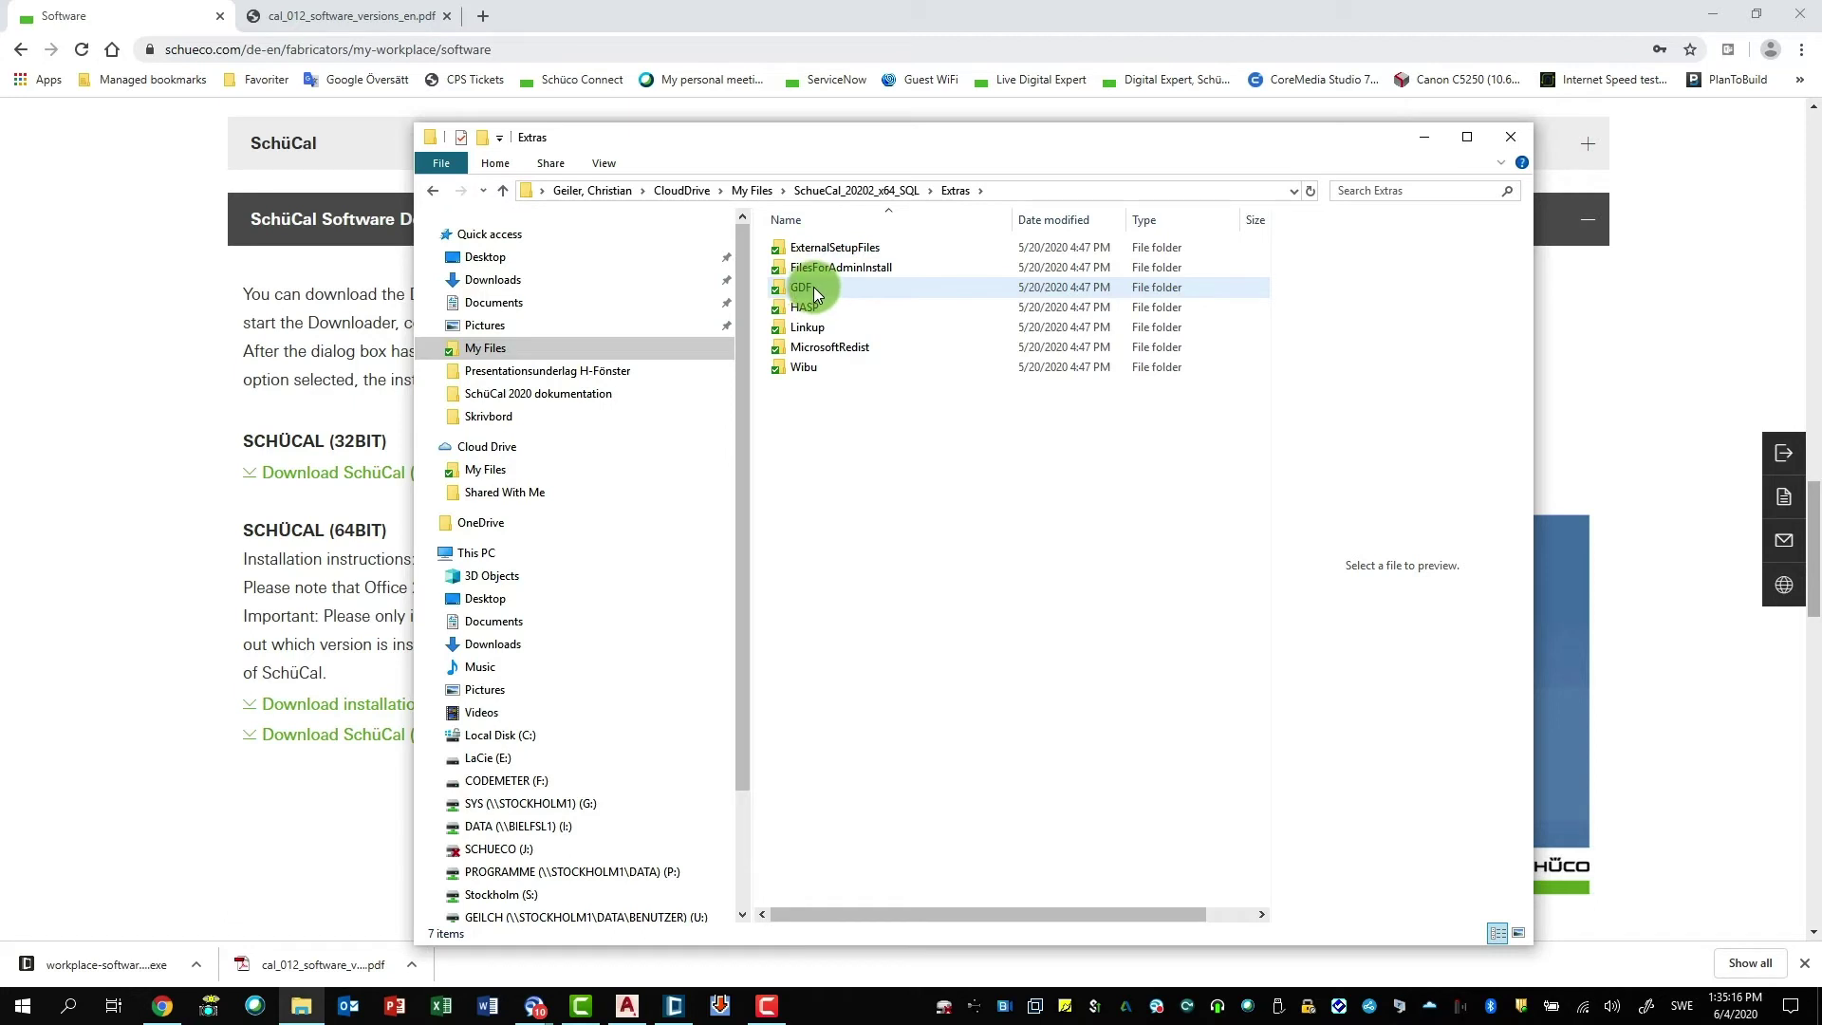
double_click(812, 288)
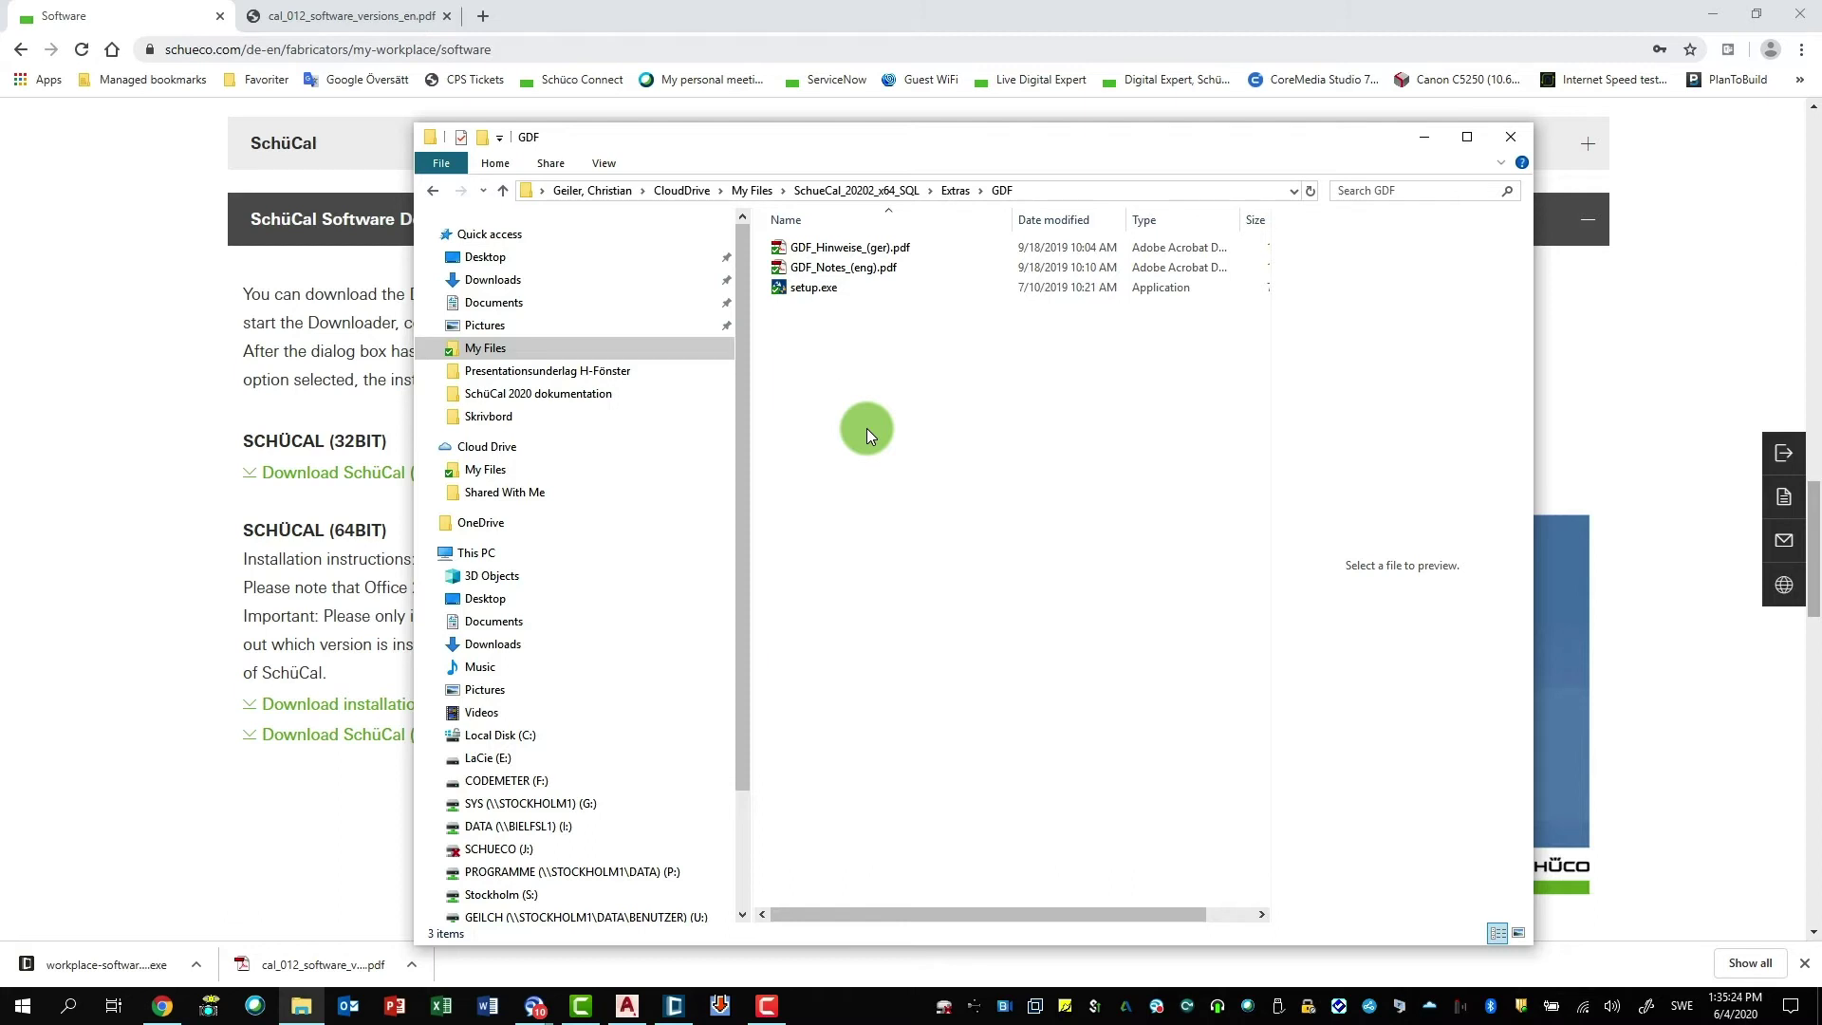
left_click(1505, 139)
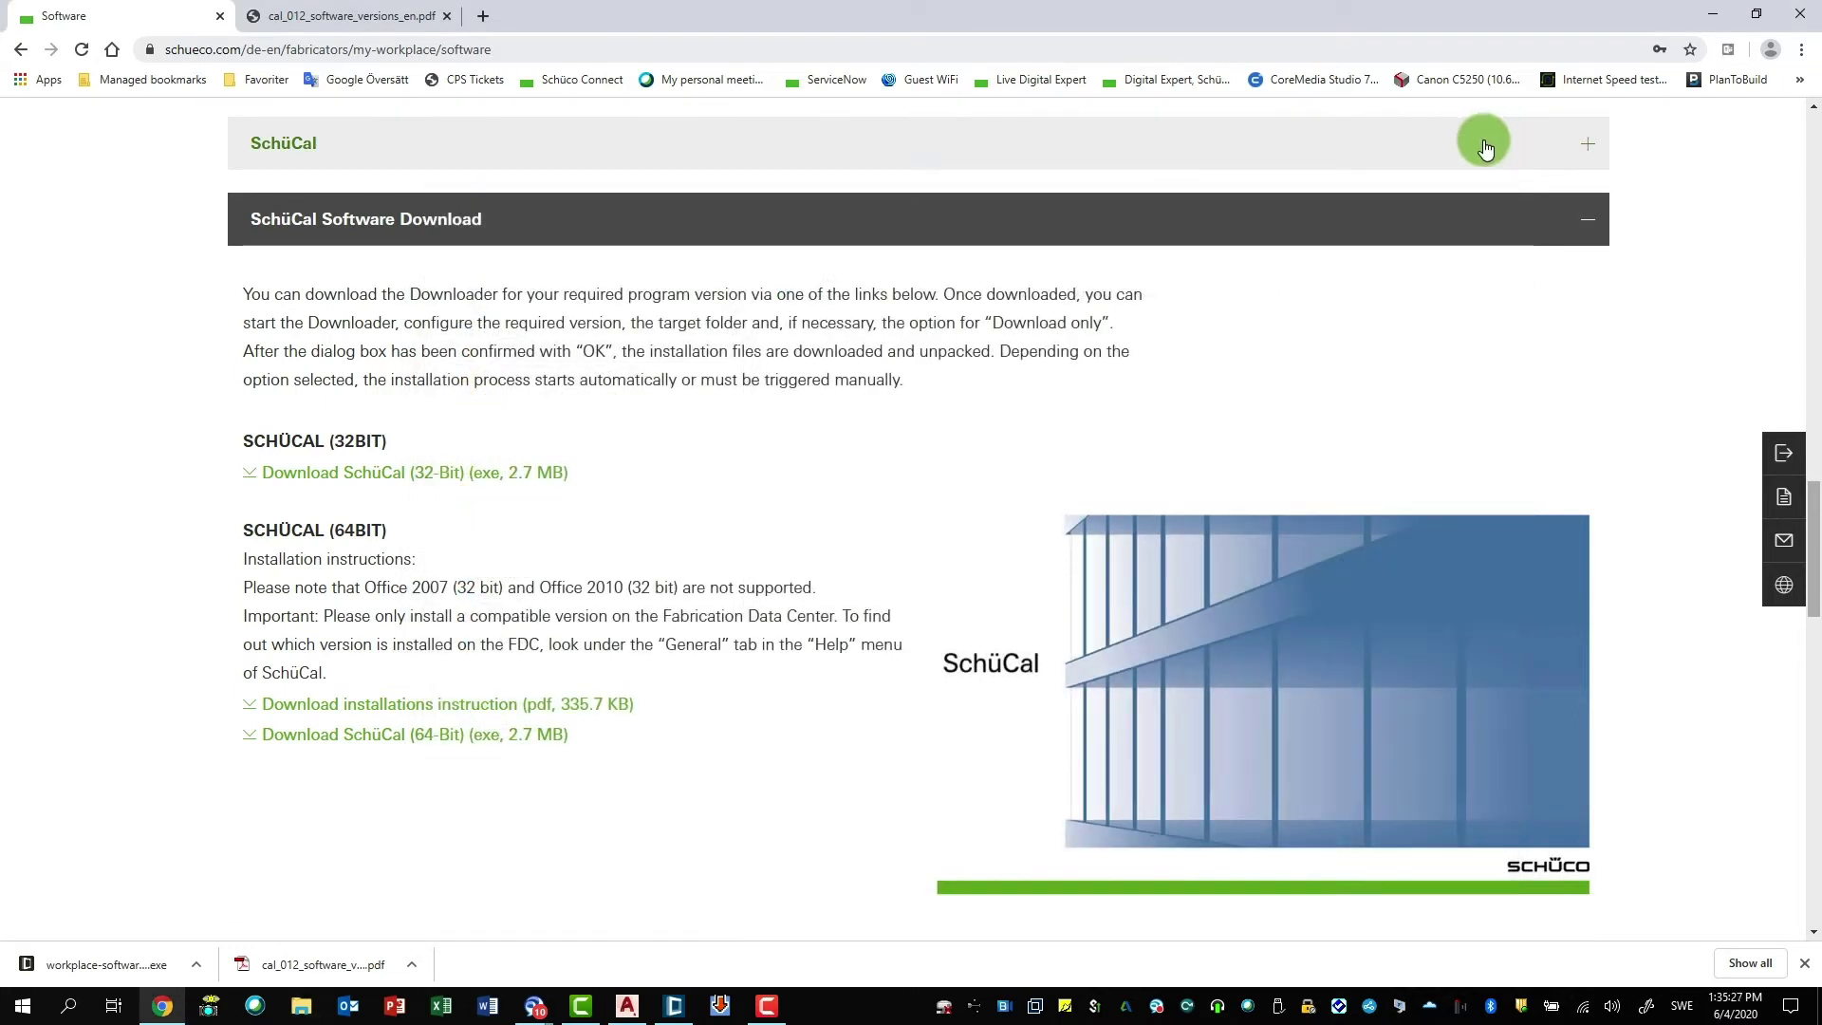
- Launch GDF Settings in English with download path C:\GDF and all messages shown
left_click(23, 1006)
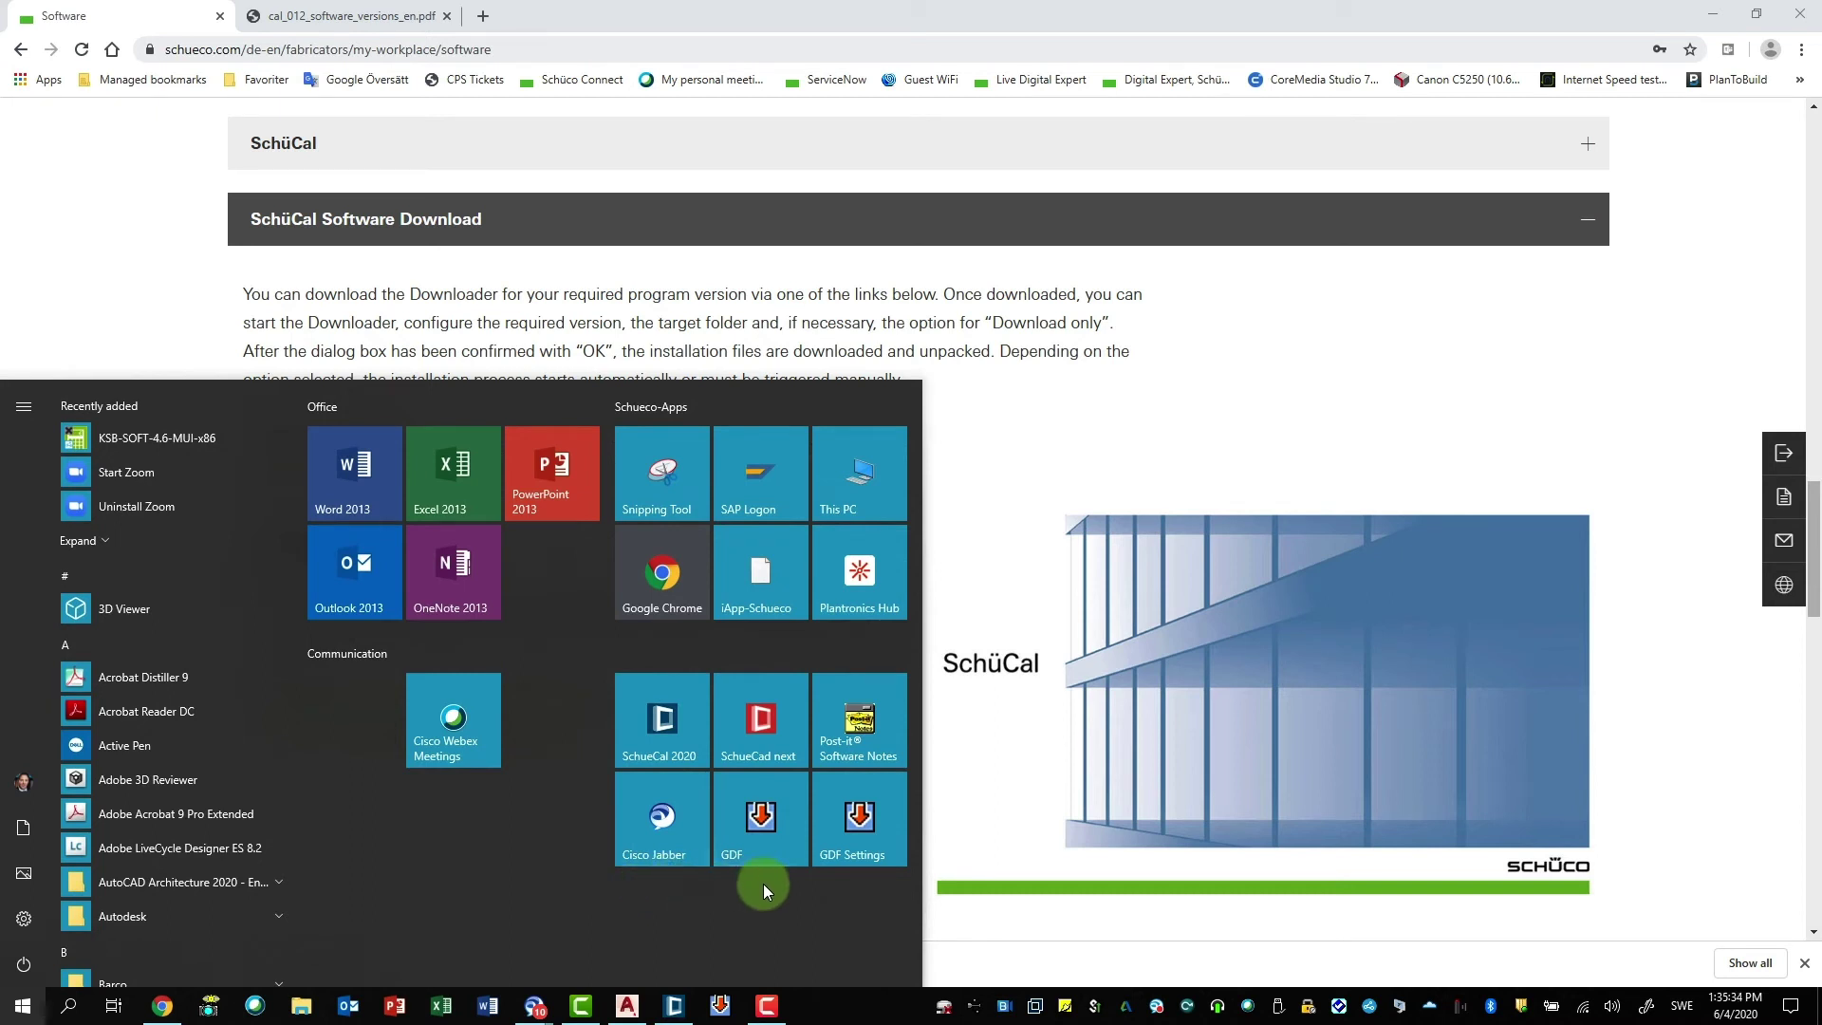
left_click(856, 819)
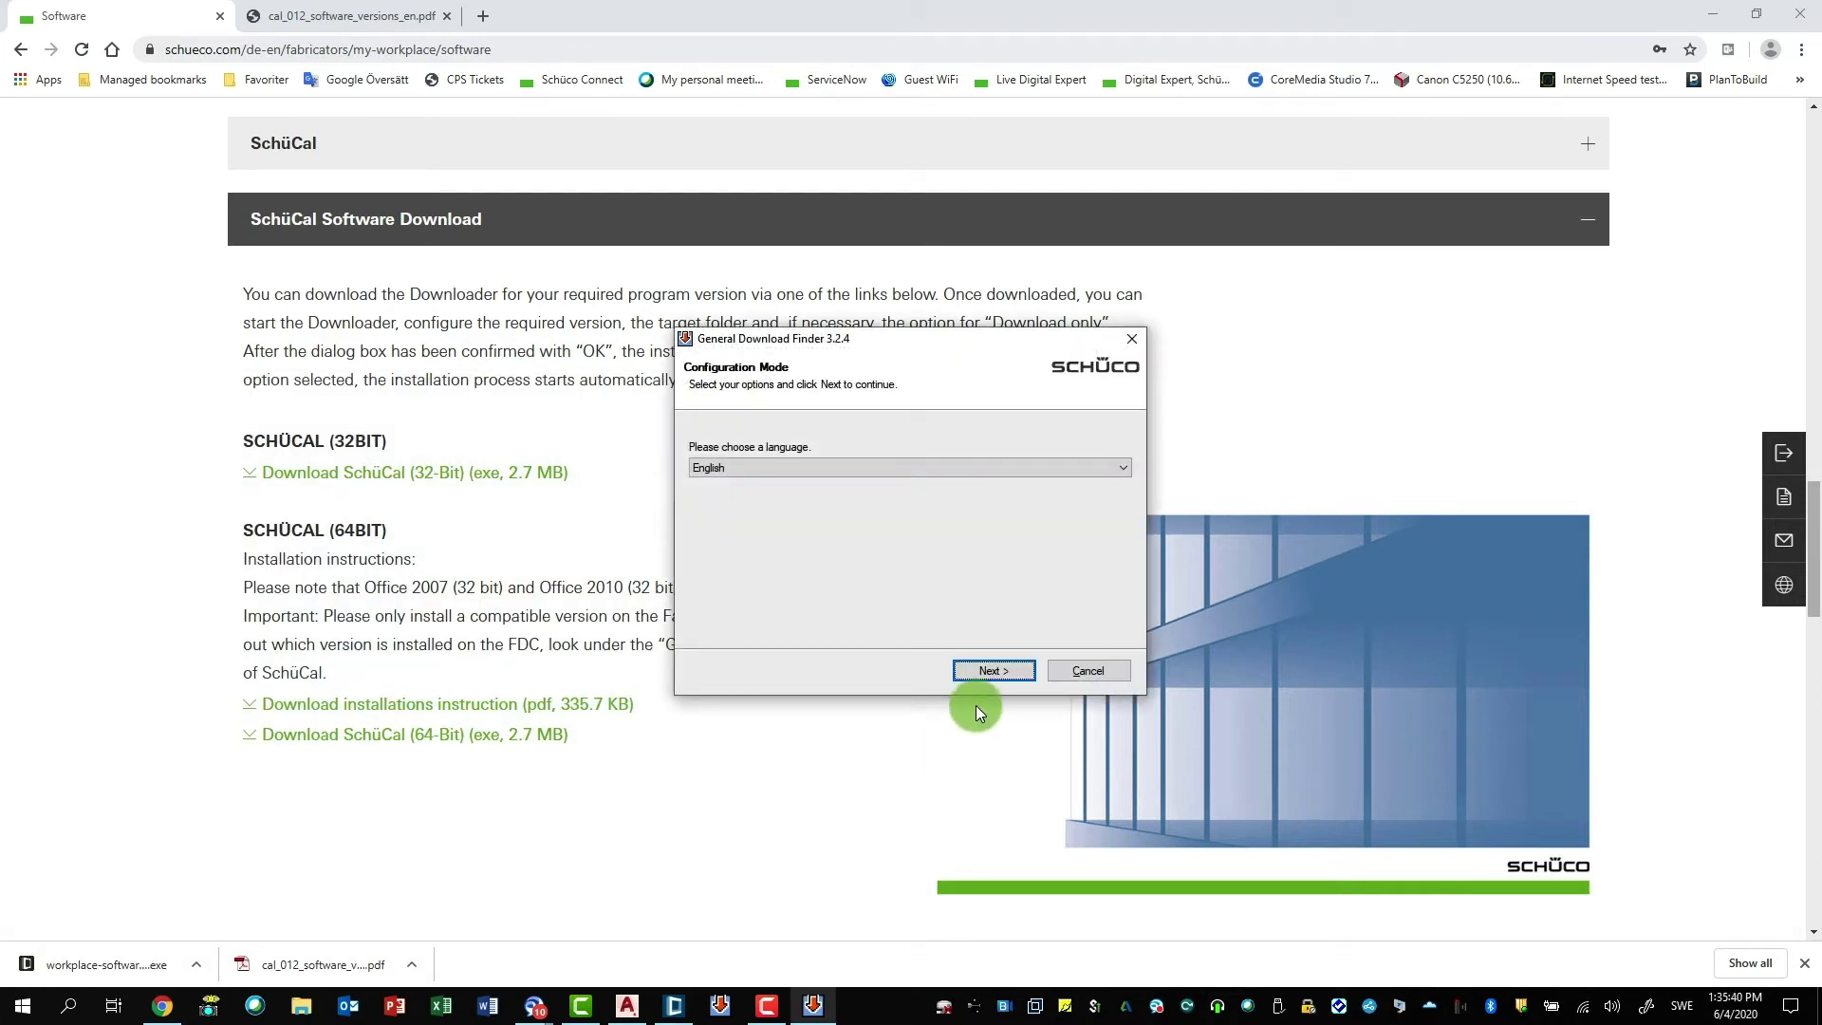
left_click(991, 671)
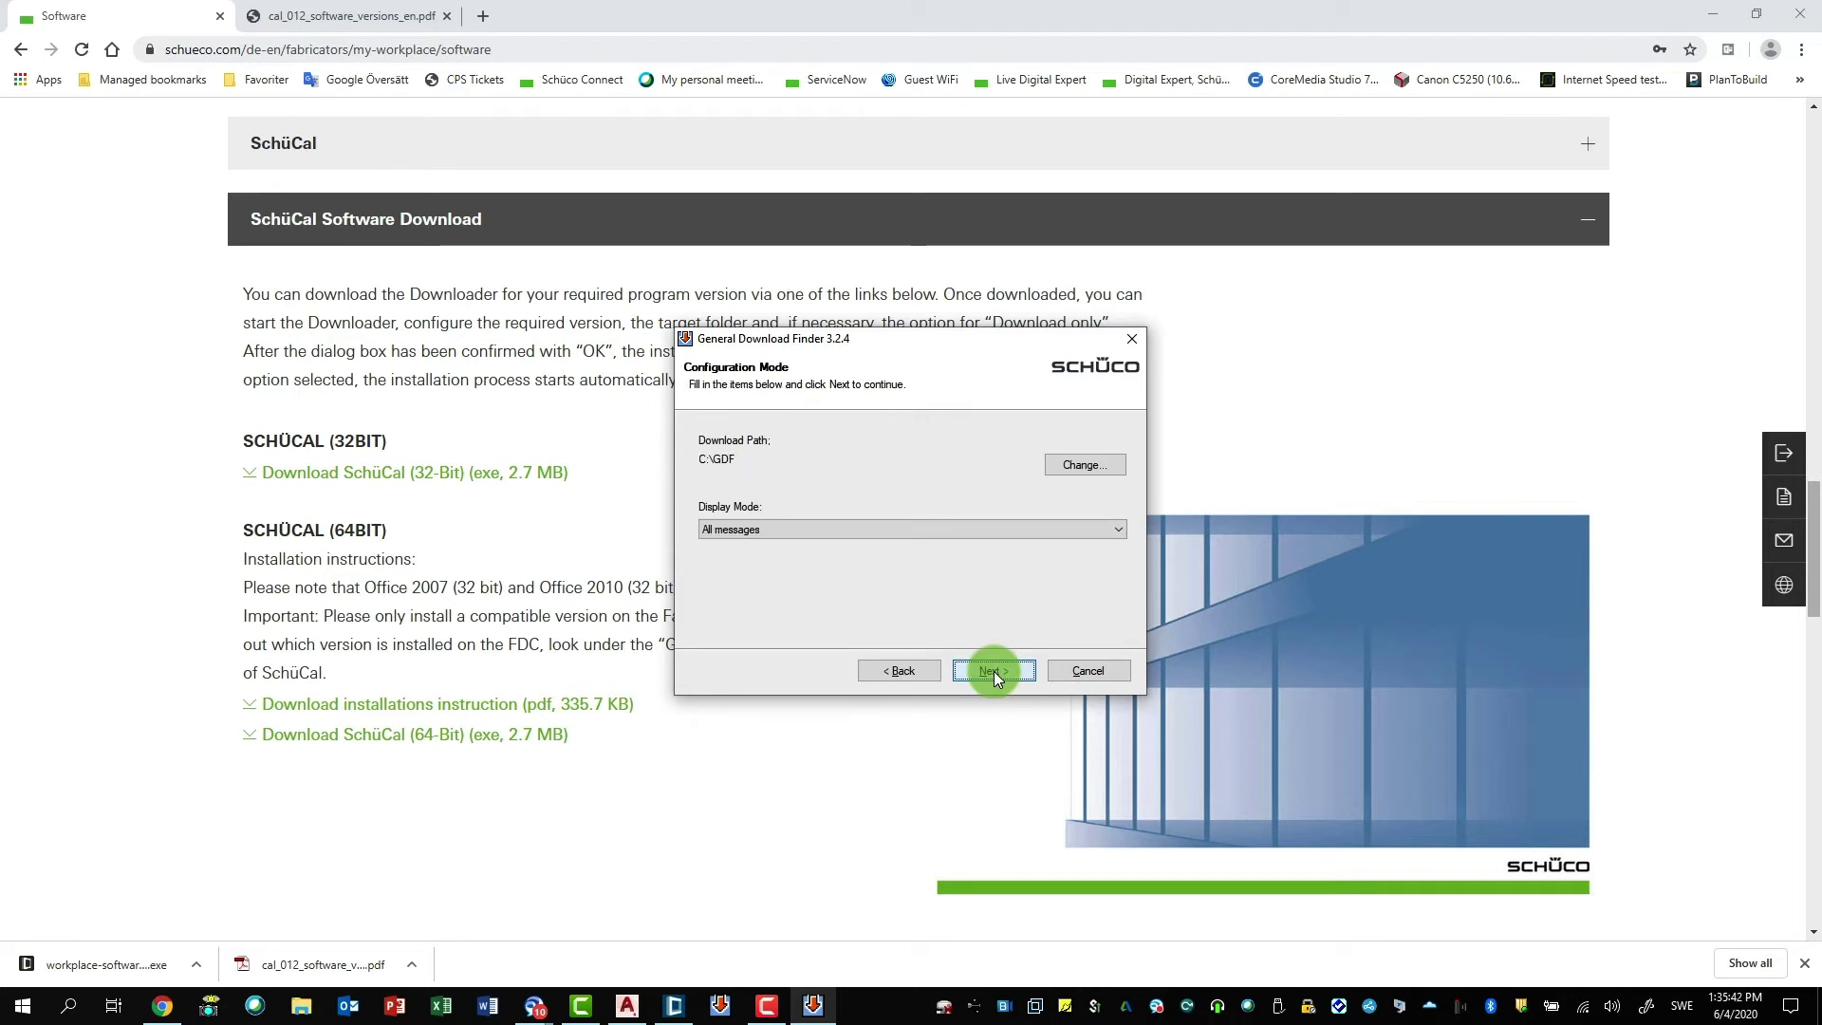
left_click(993, 670)
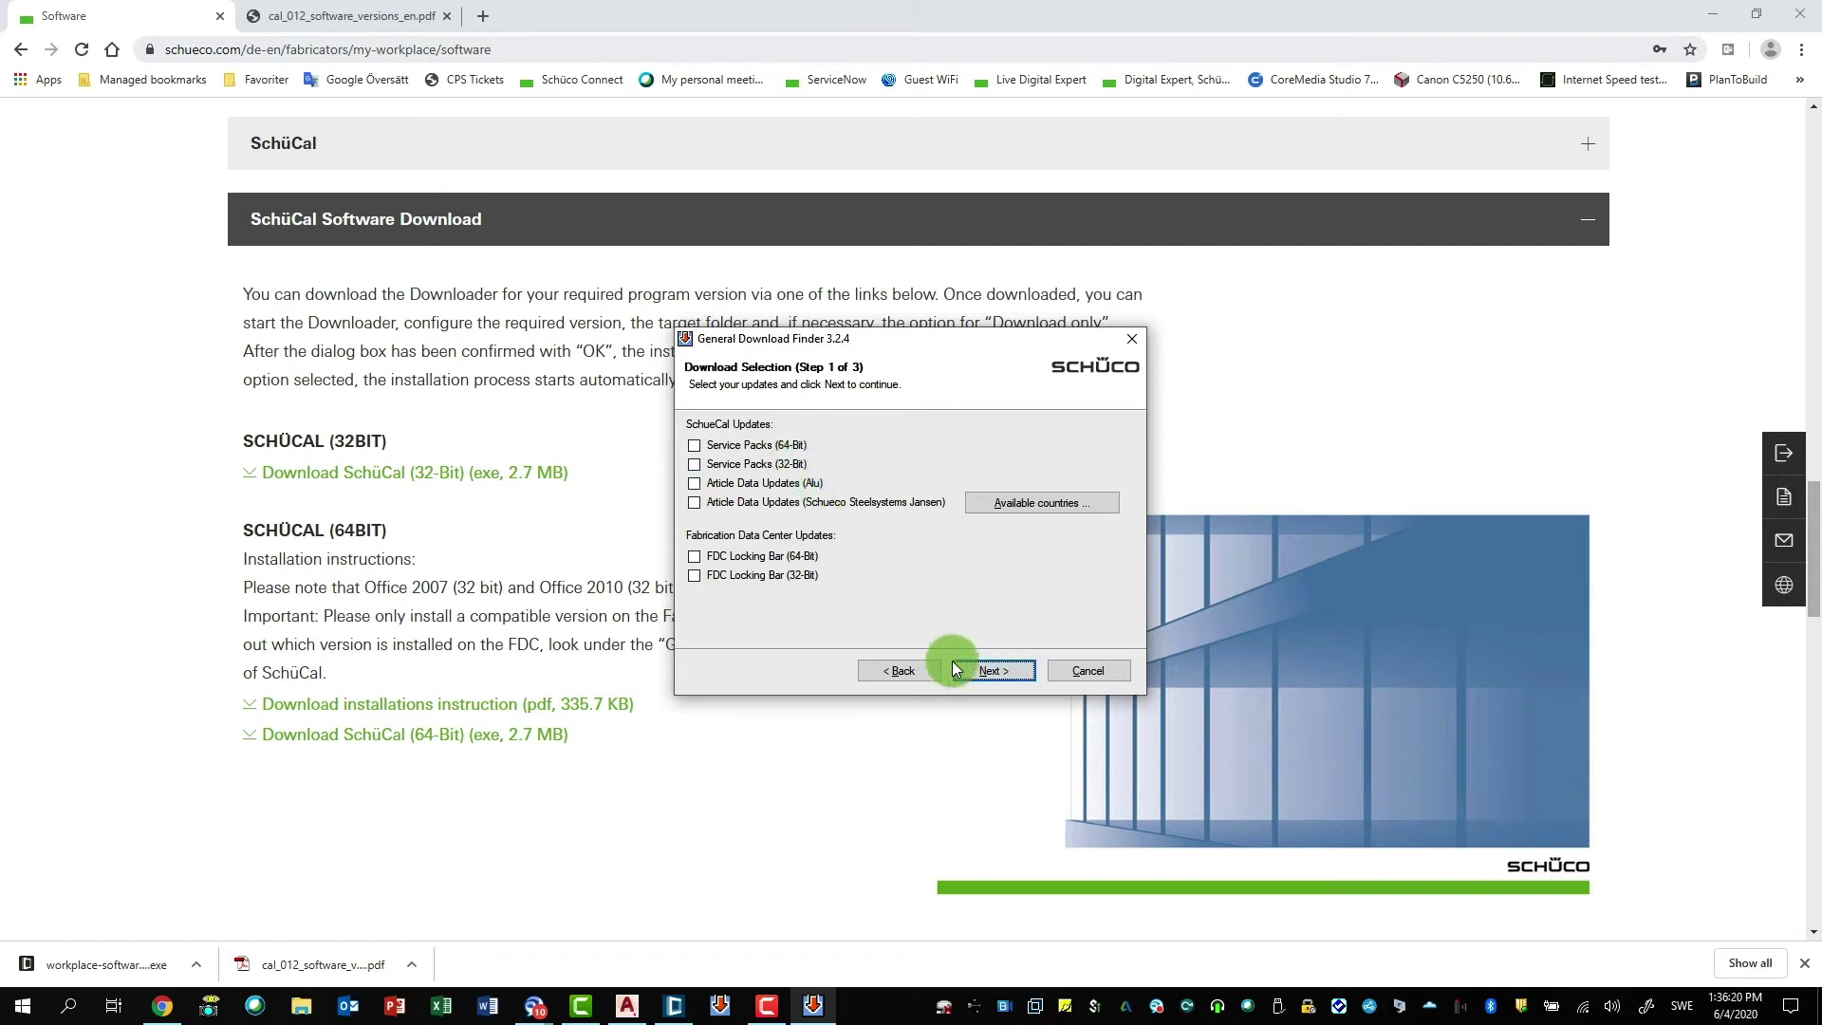
- Step through the update selections, choosing only Schueco Master Cut under Saws
left_click(992, 671)
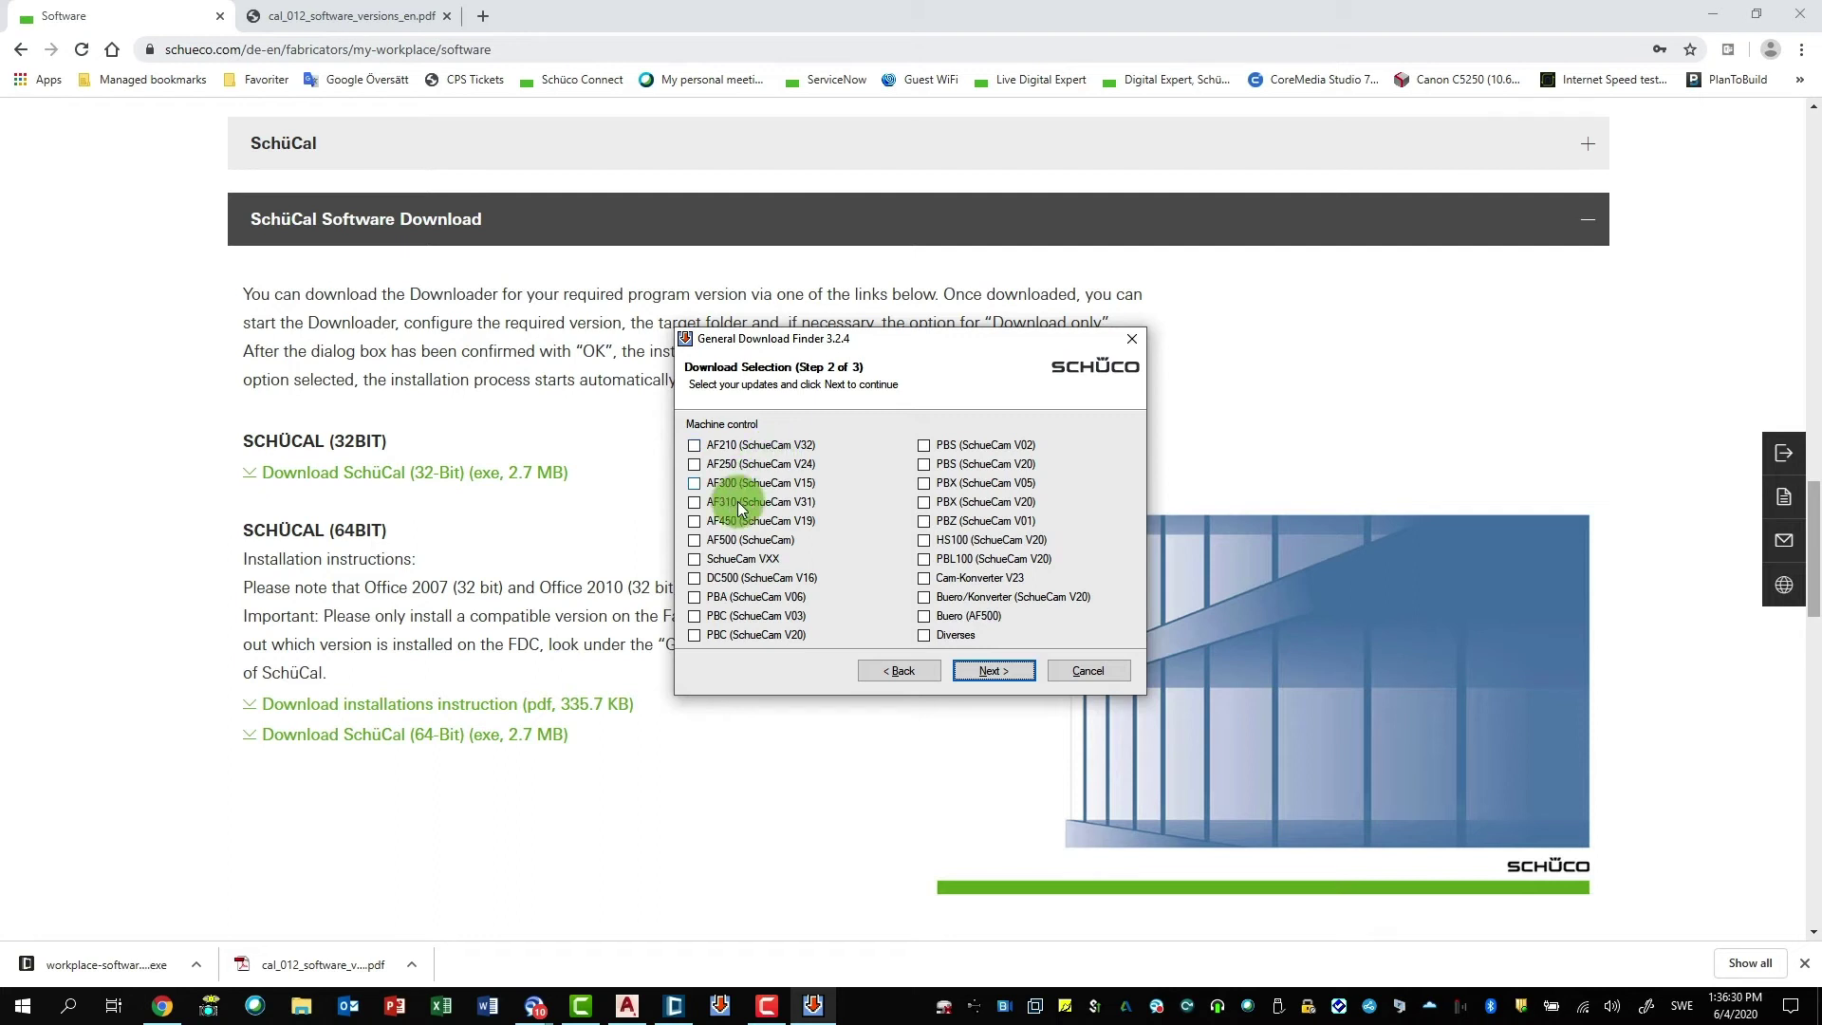
left_click(695, 504)
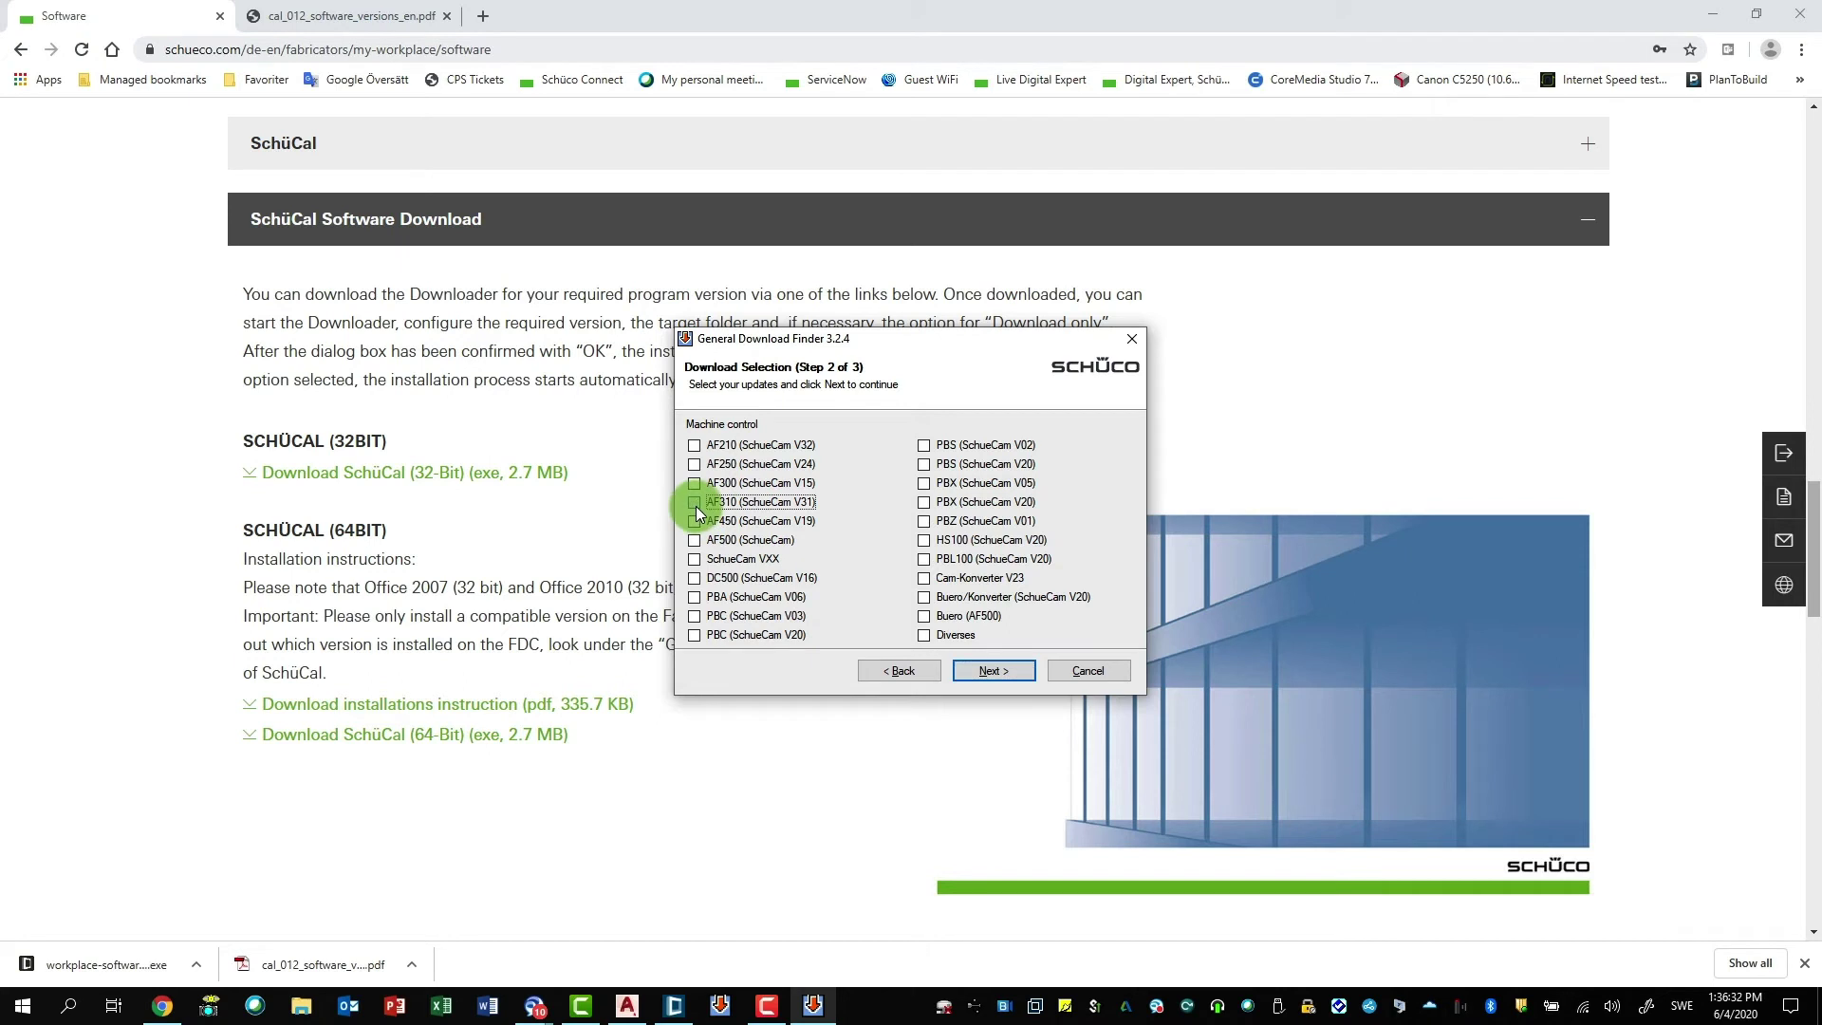
left_click(992, 671)
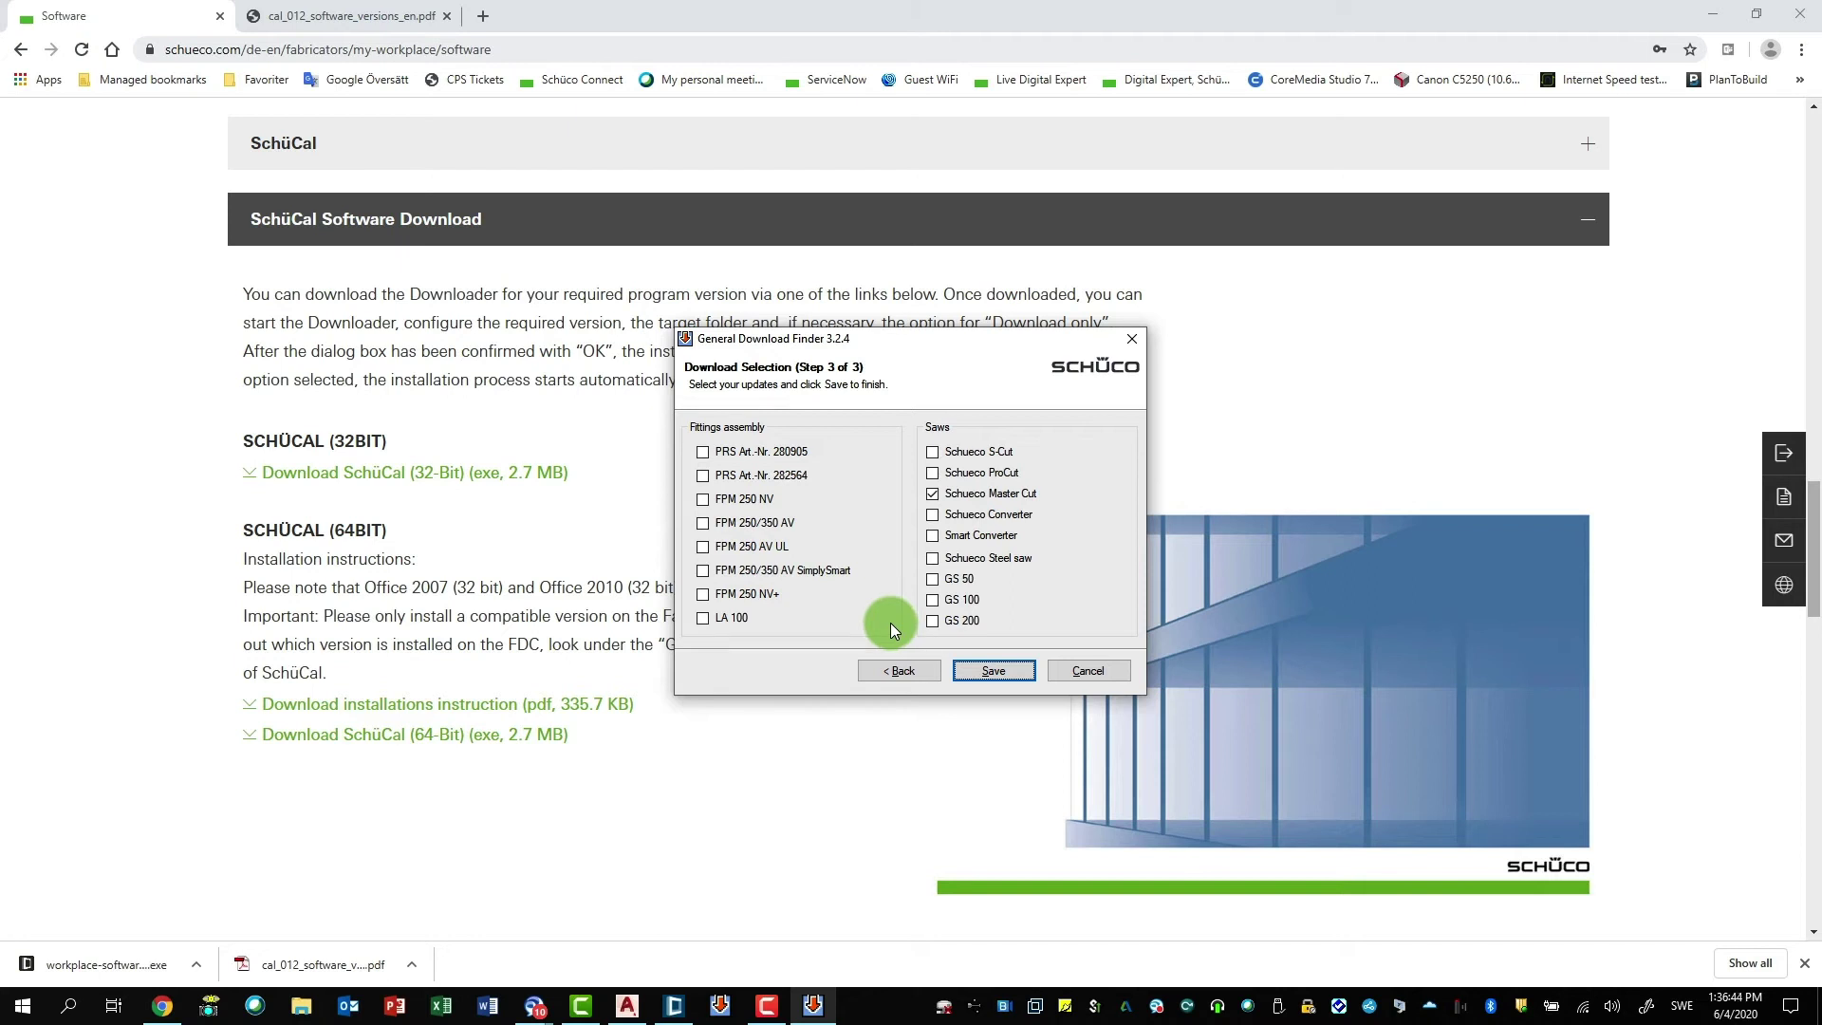
- Save the selection, run the GDF finder to download updates, then abort at file 4 of 10
left_click(1002, 670)
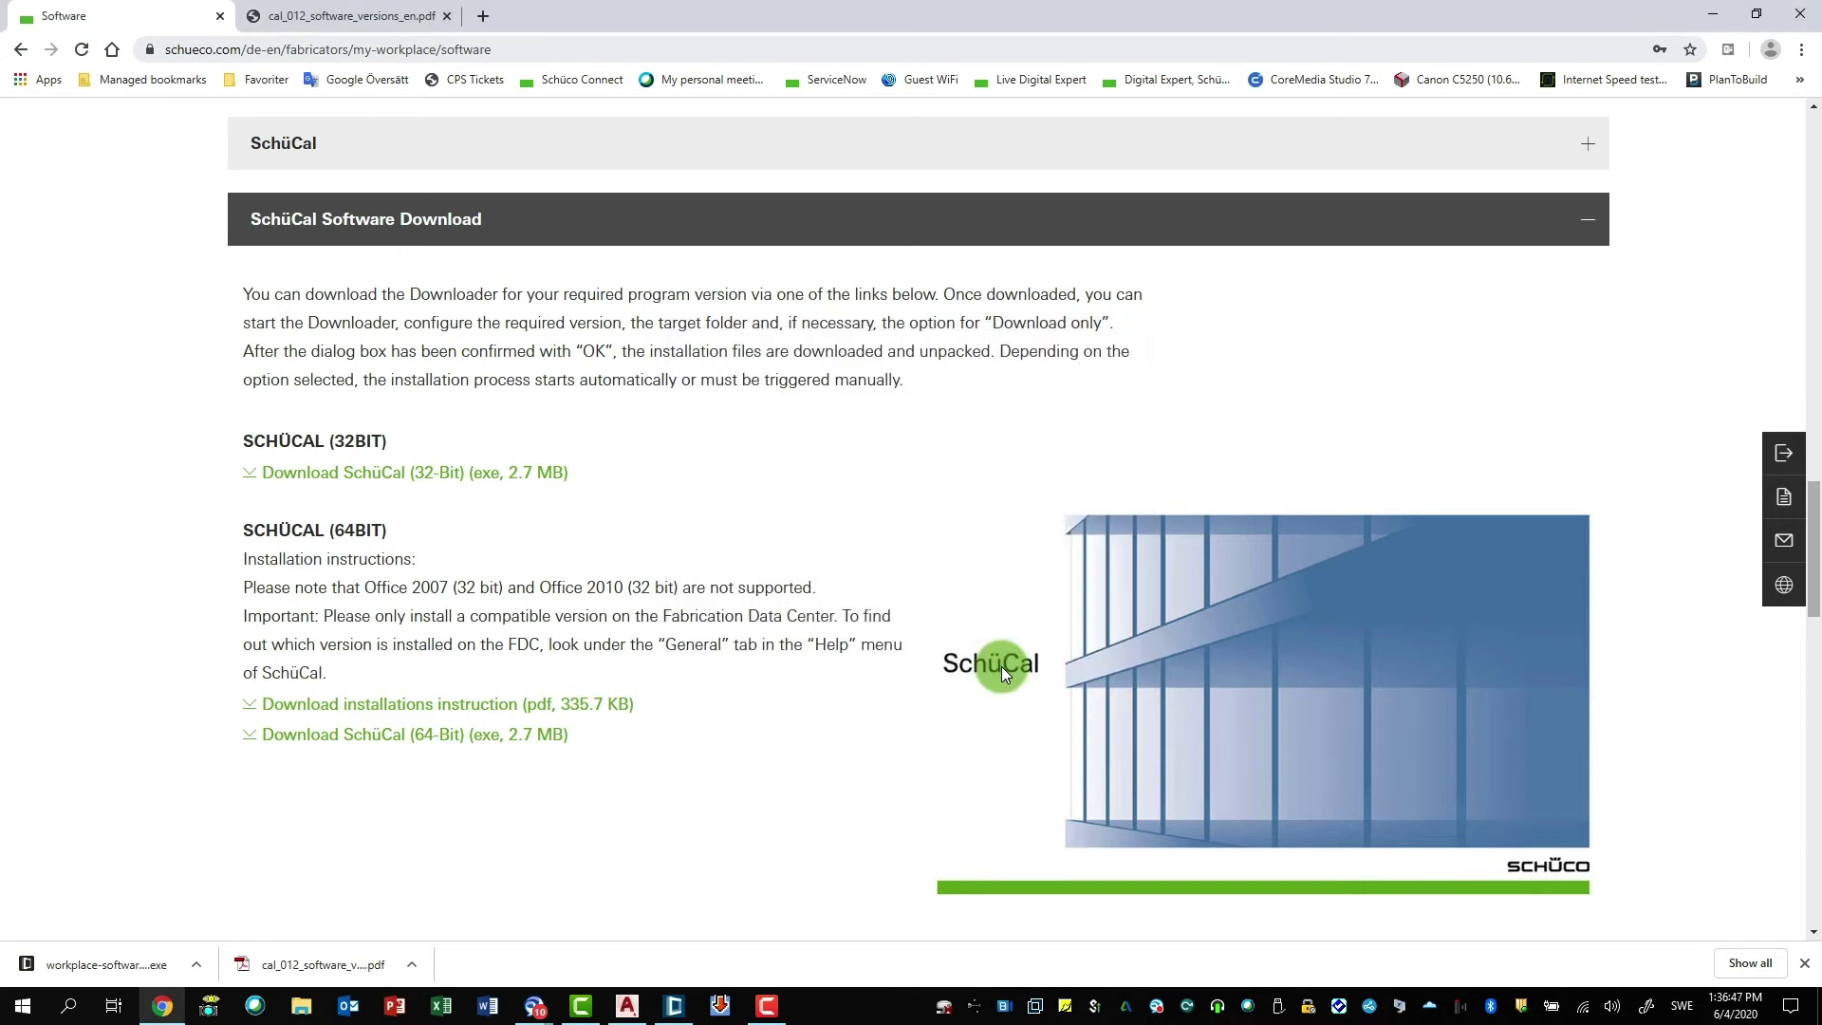
left_click(23, 1006)
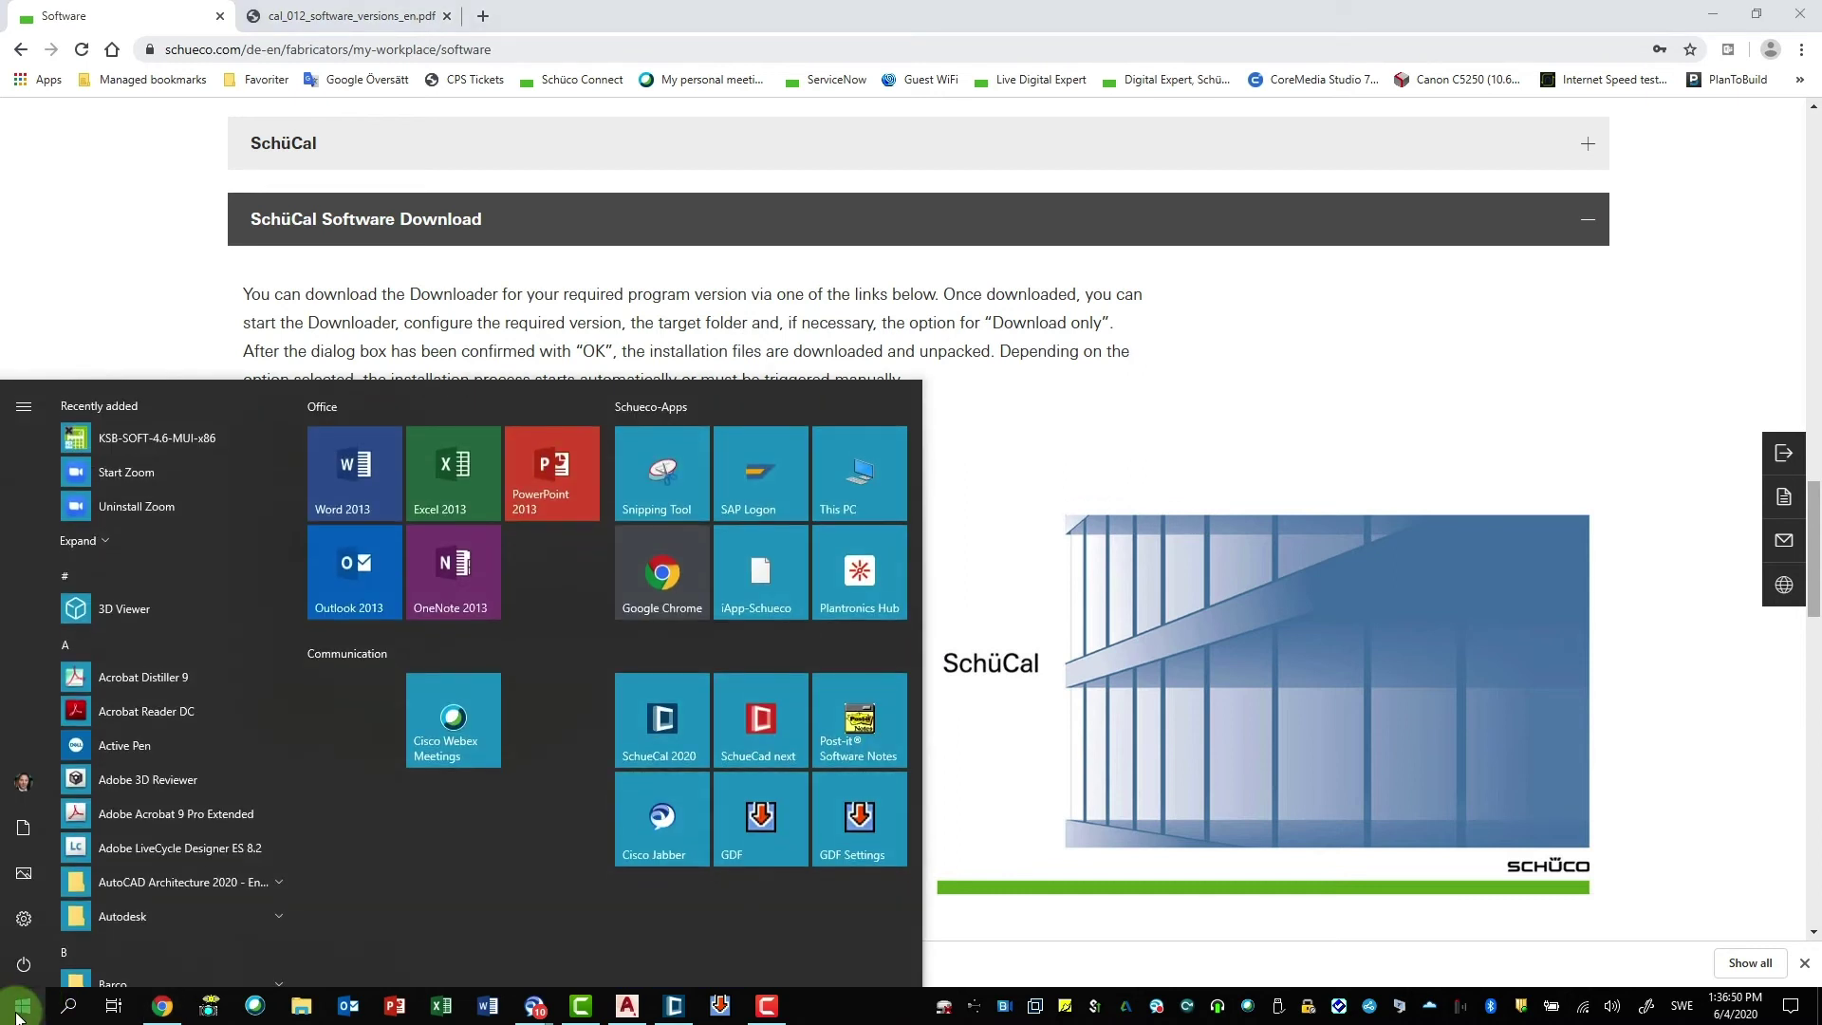
left_click(755, 829)
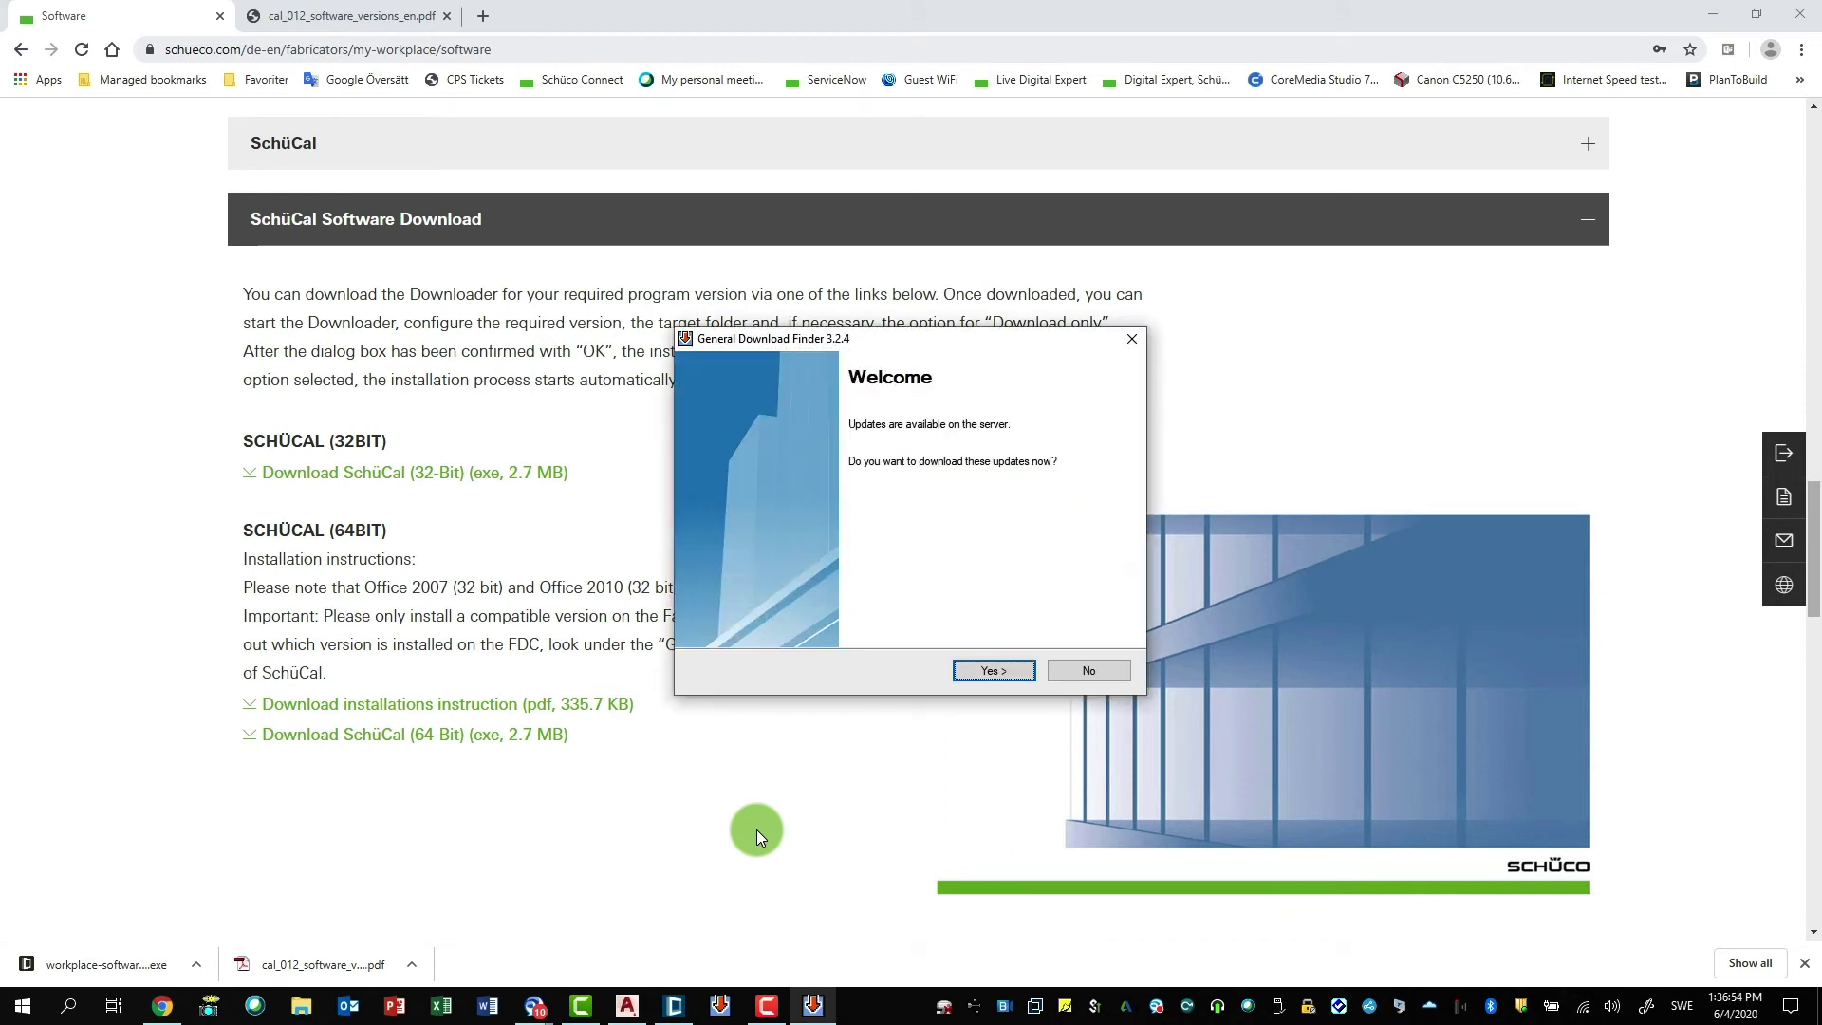
left_click(989, 664)
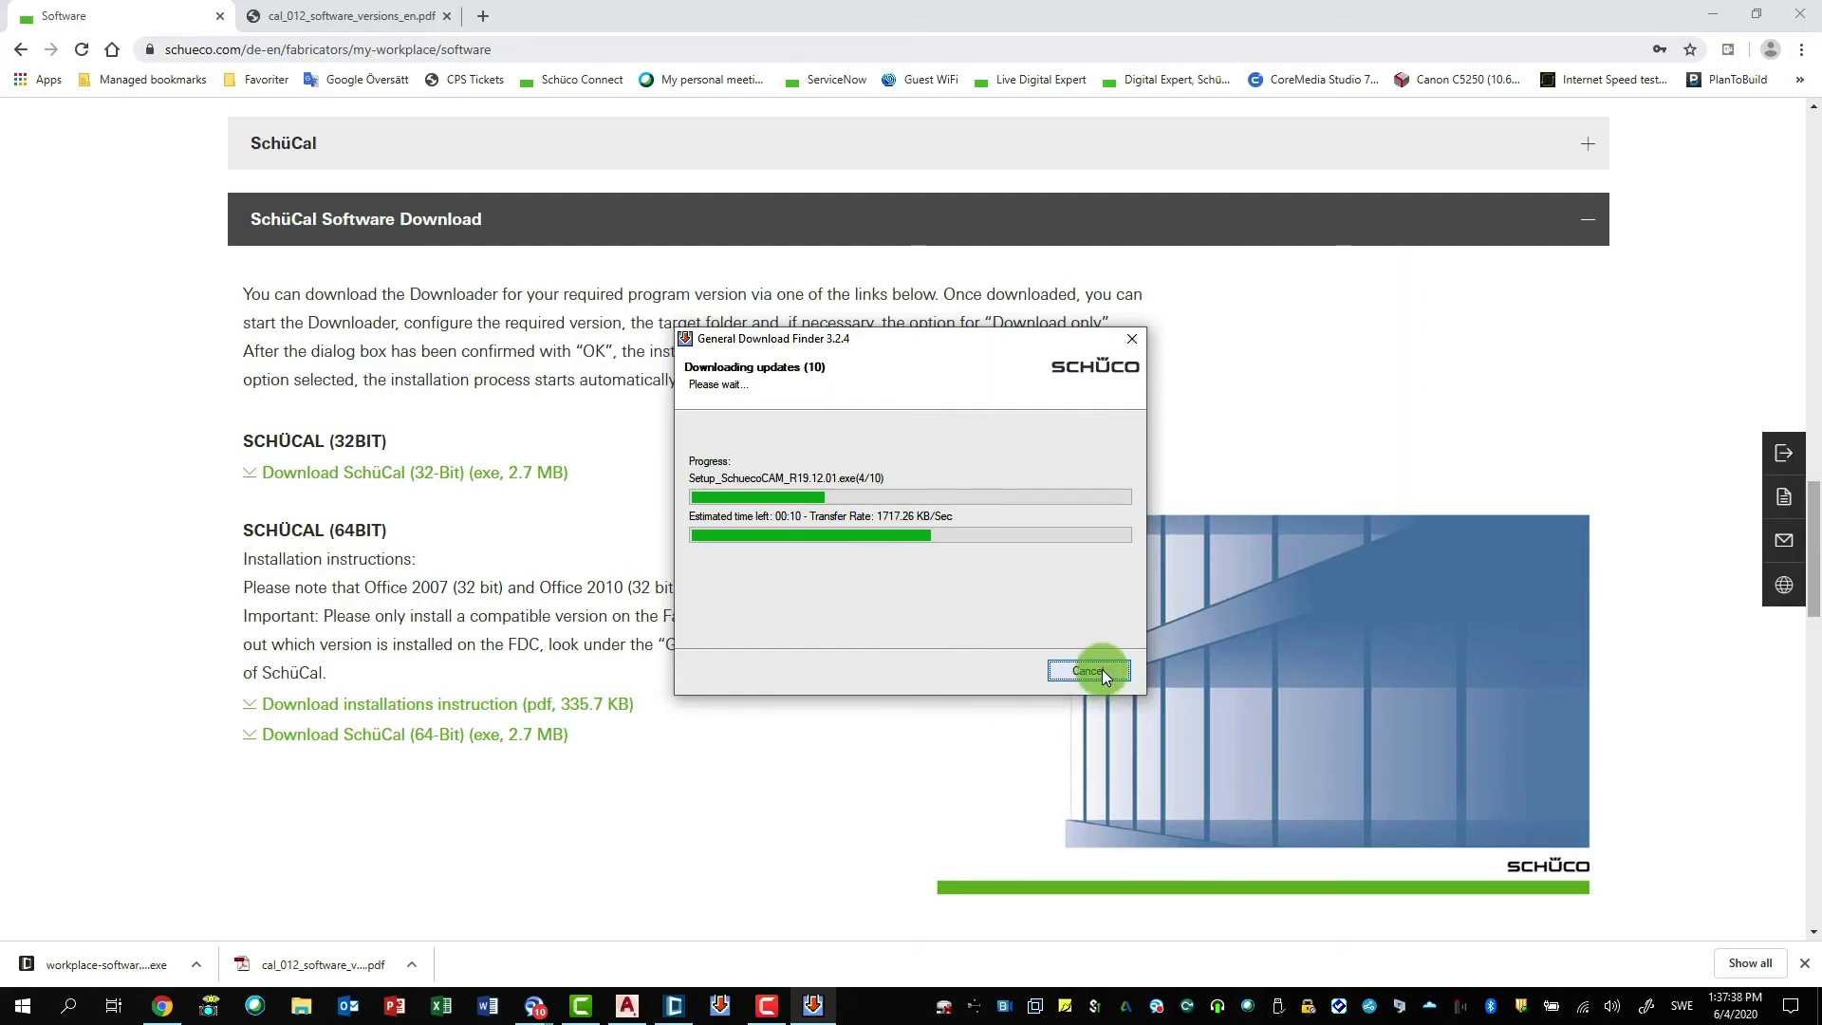
left_click(1101, 668)
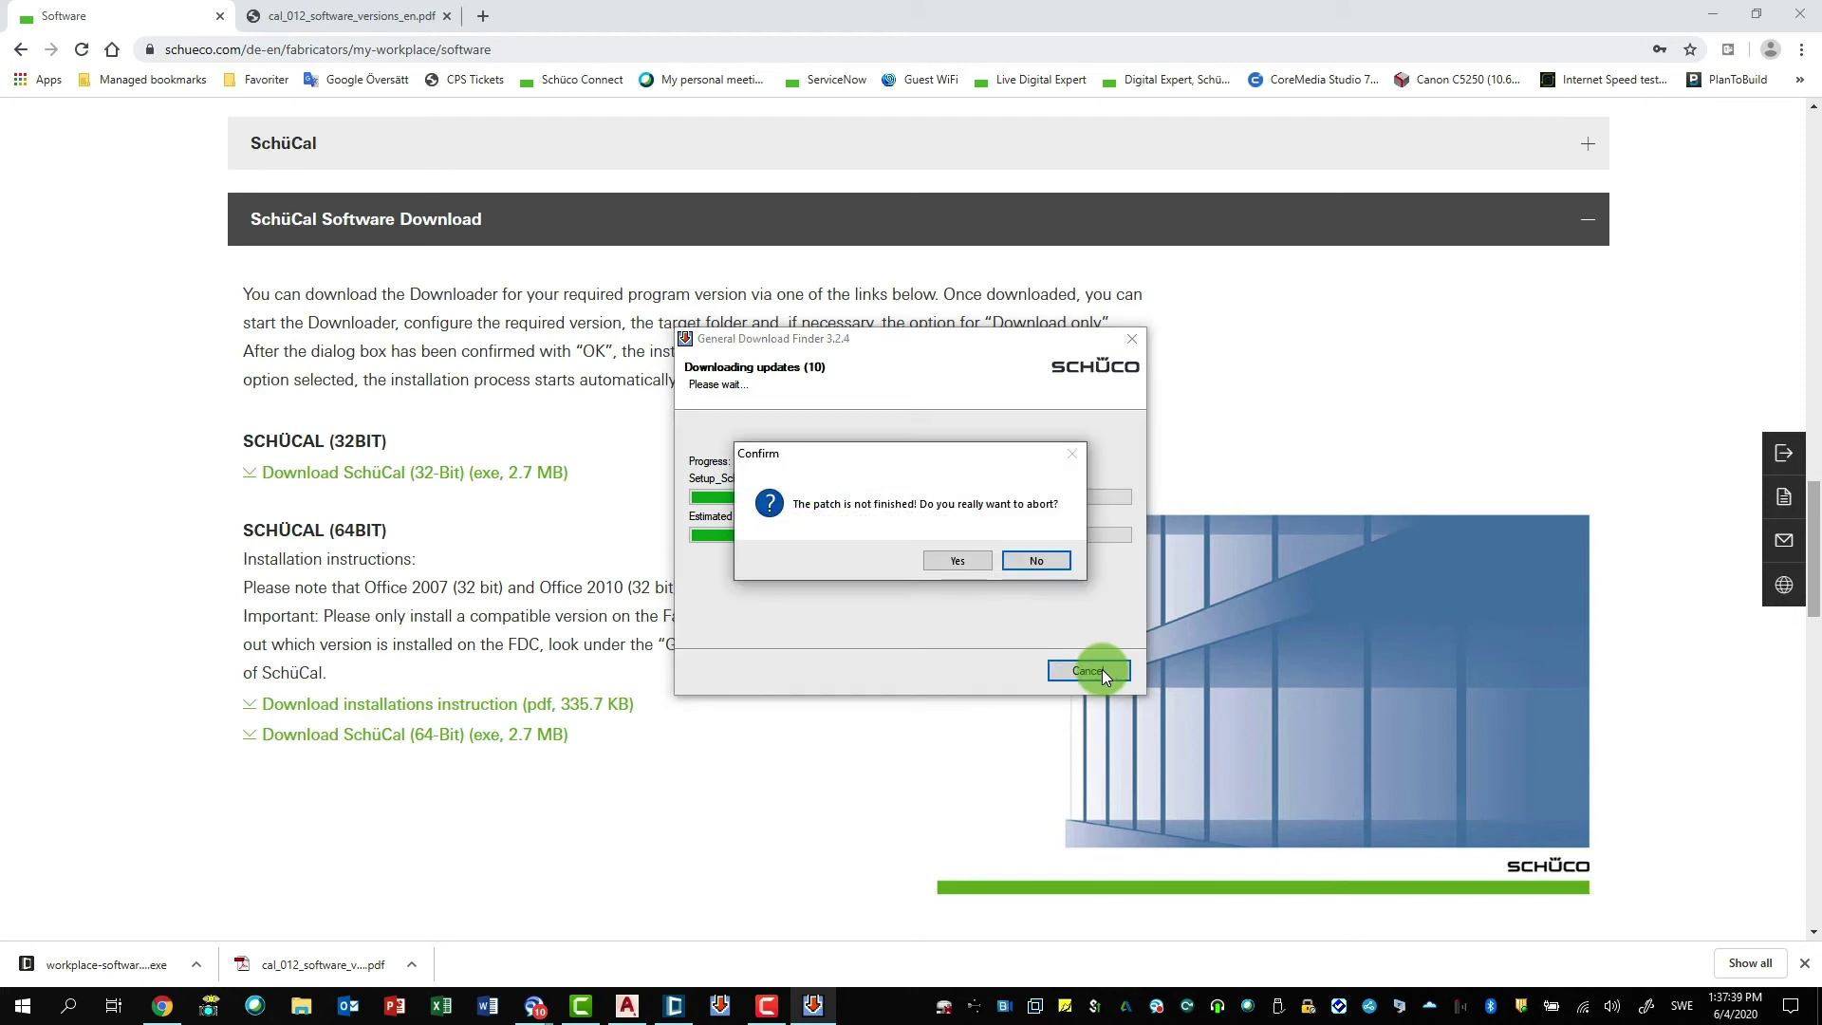
left_click(975, 559)
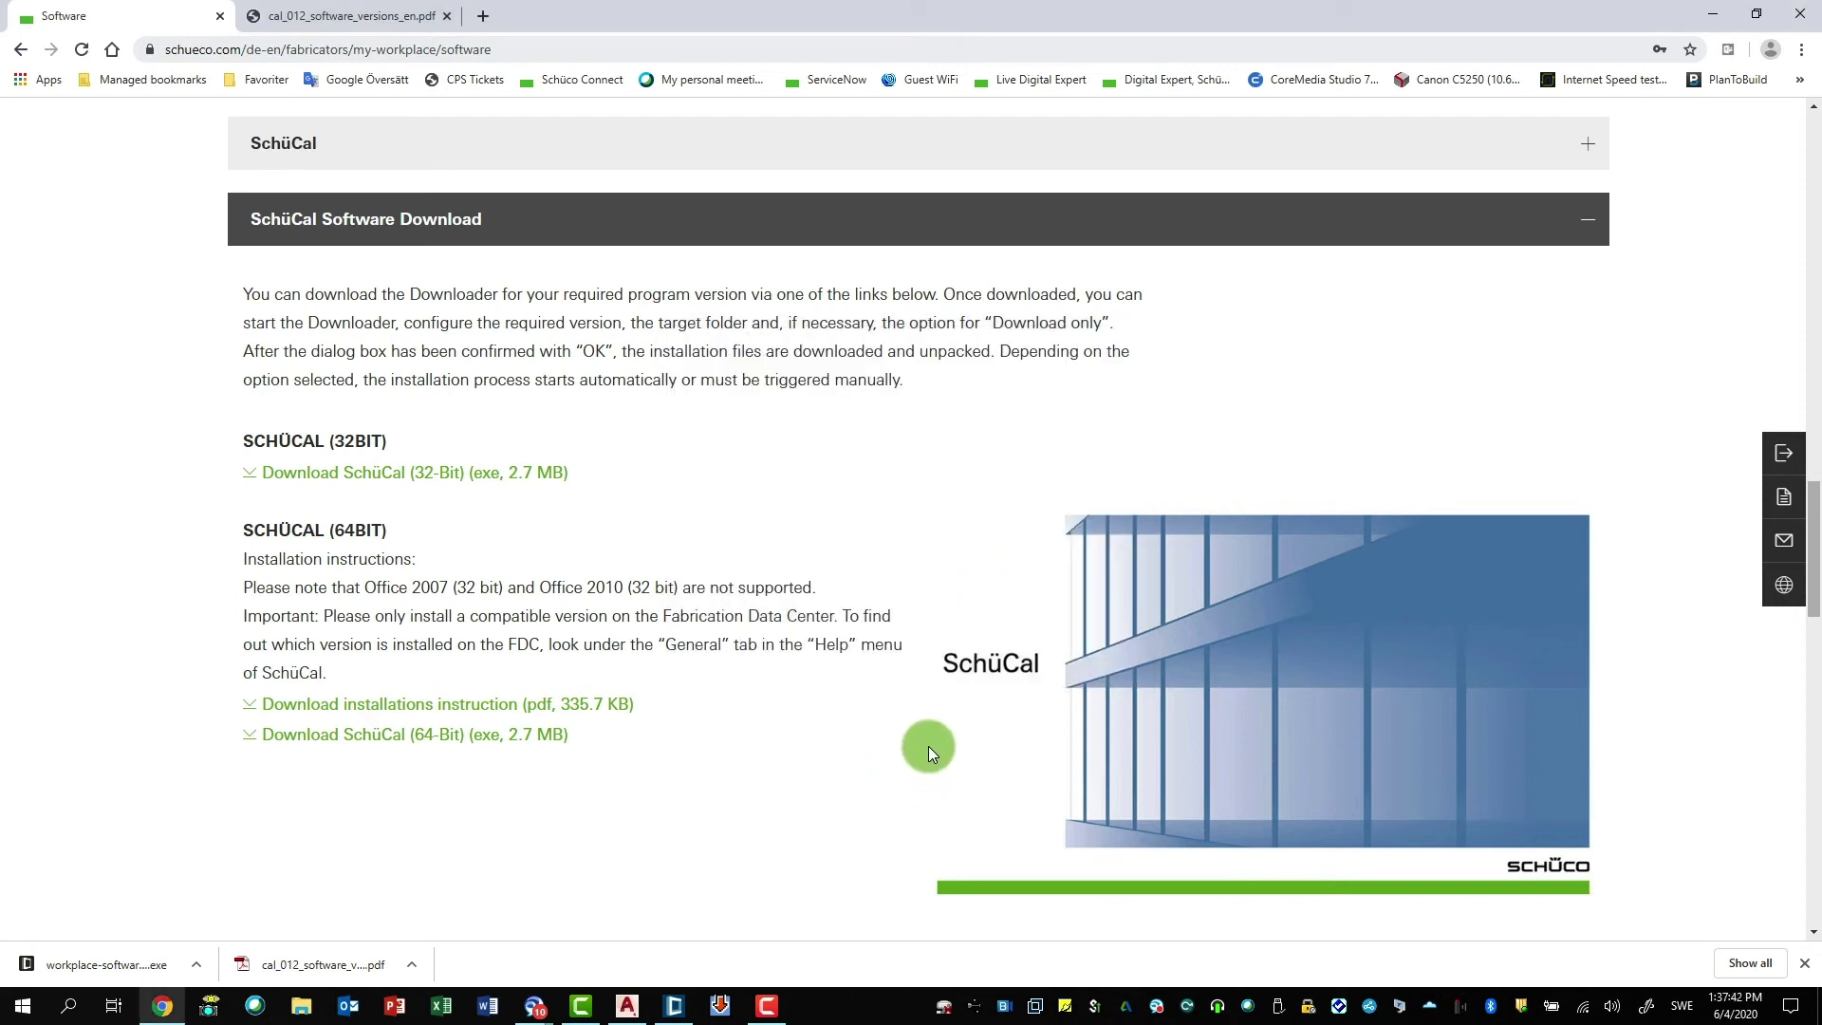
- Open SchueCal 2020's Update settings and log in as Administrator to unlock editing
left_click(673, 1005)
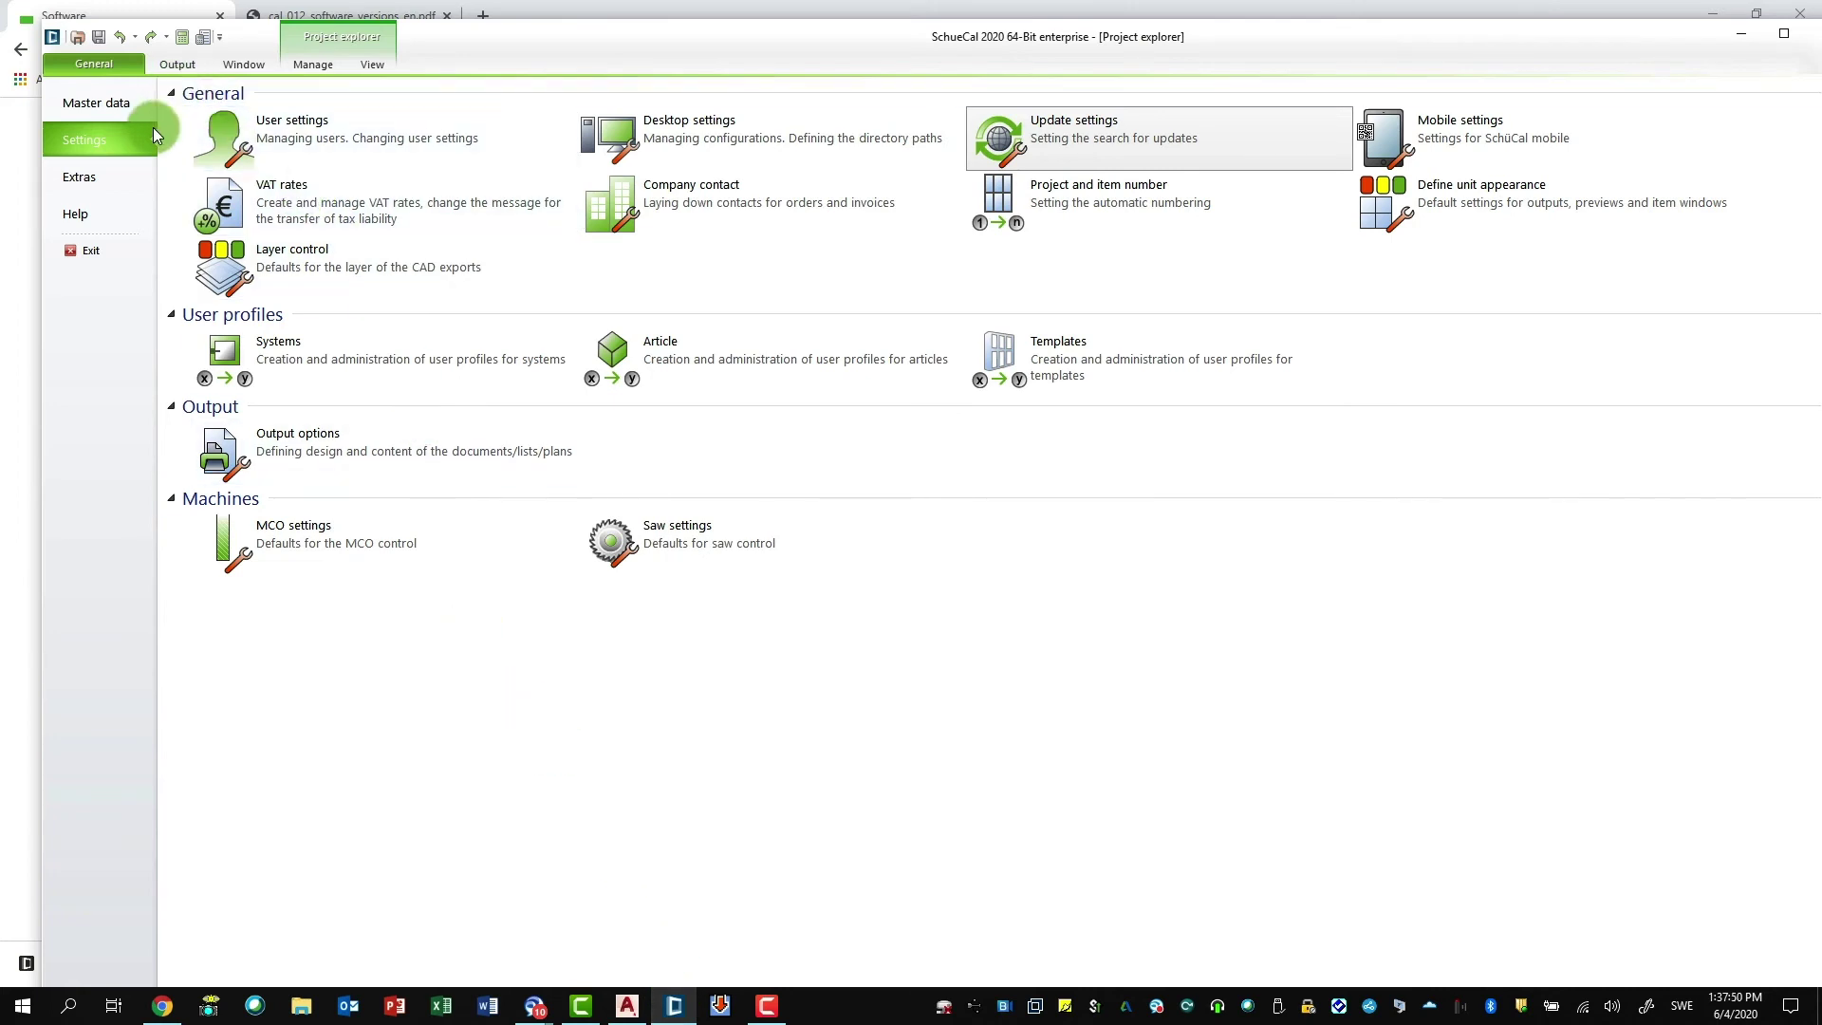
left_click(1087, 140)
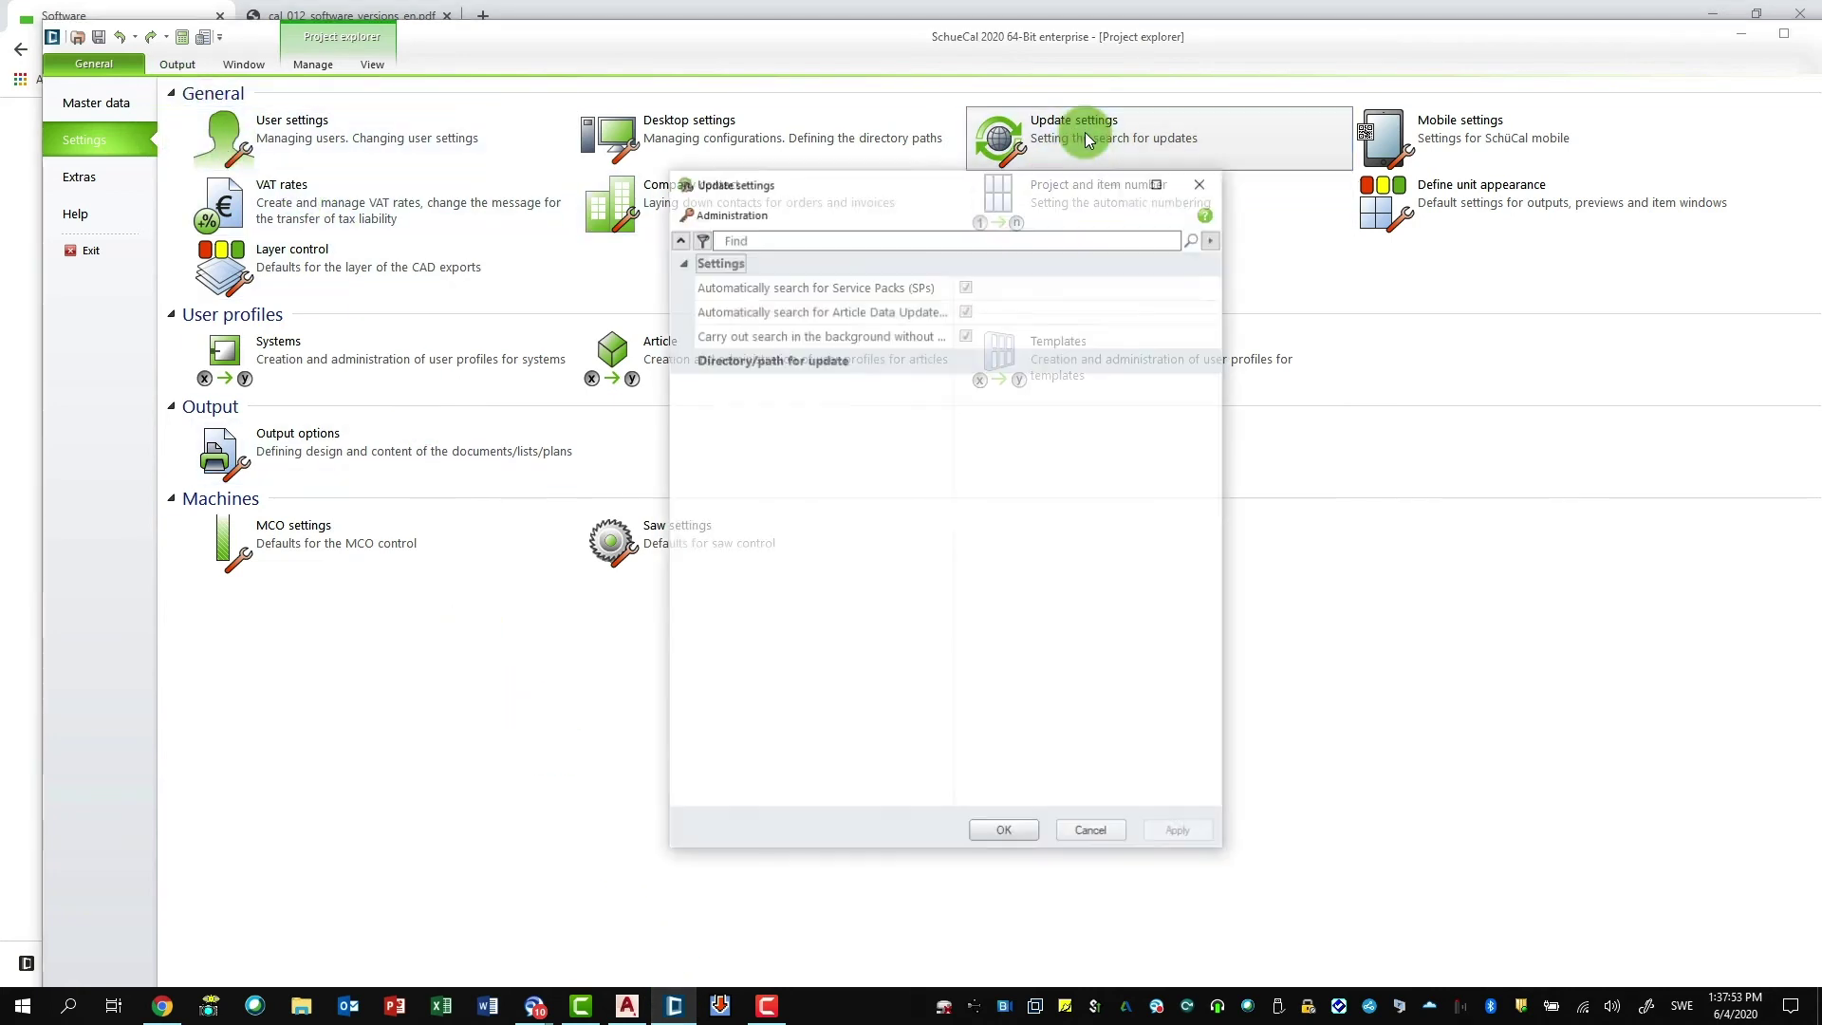
left_click(730, 212)
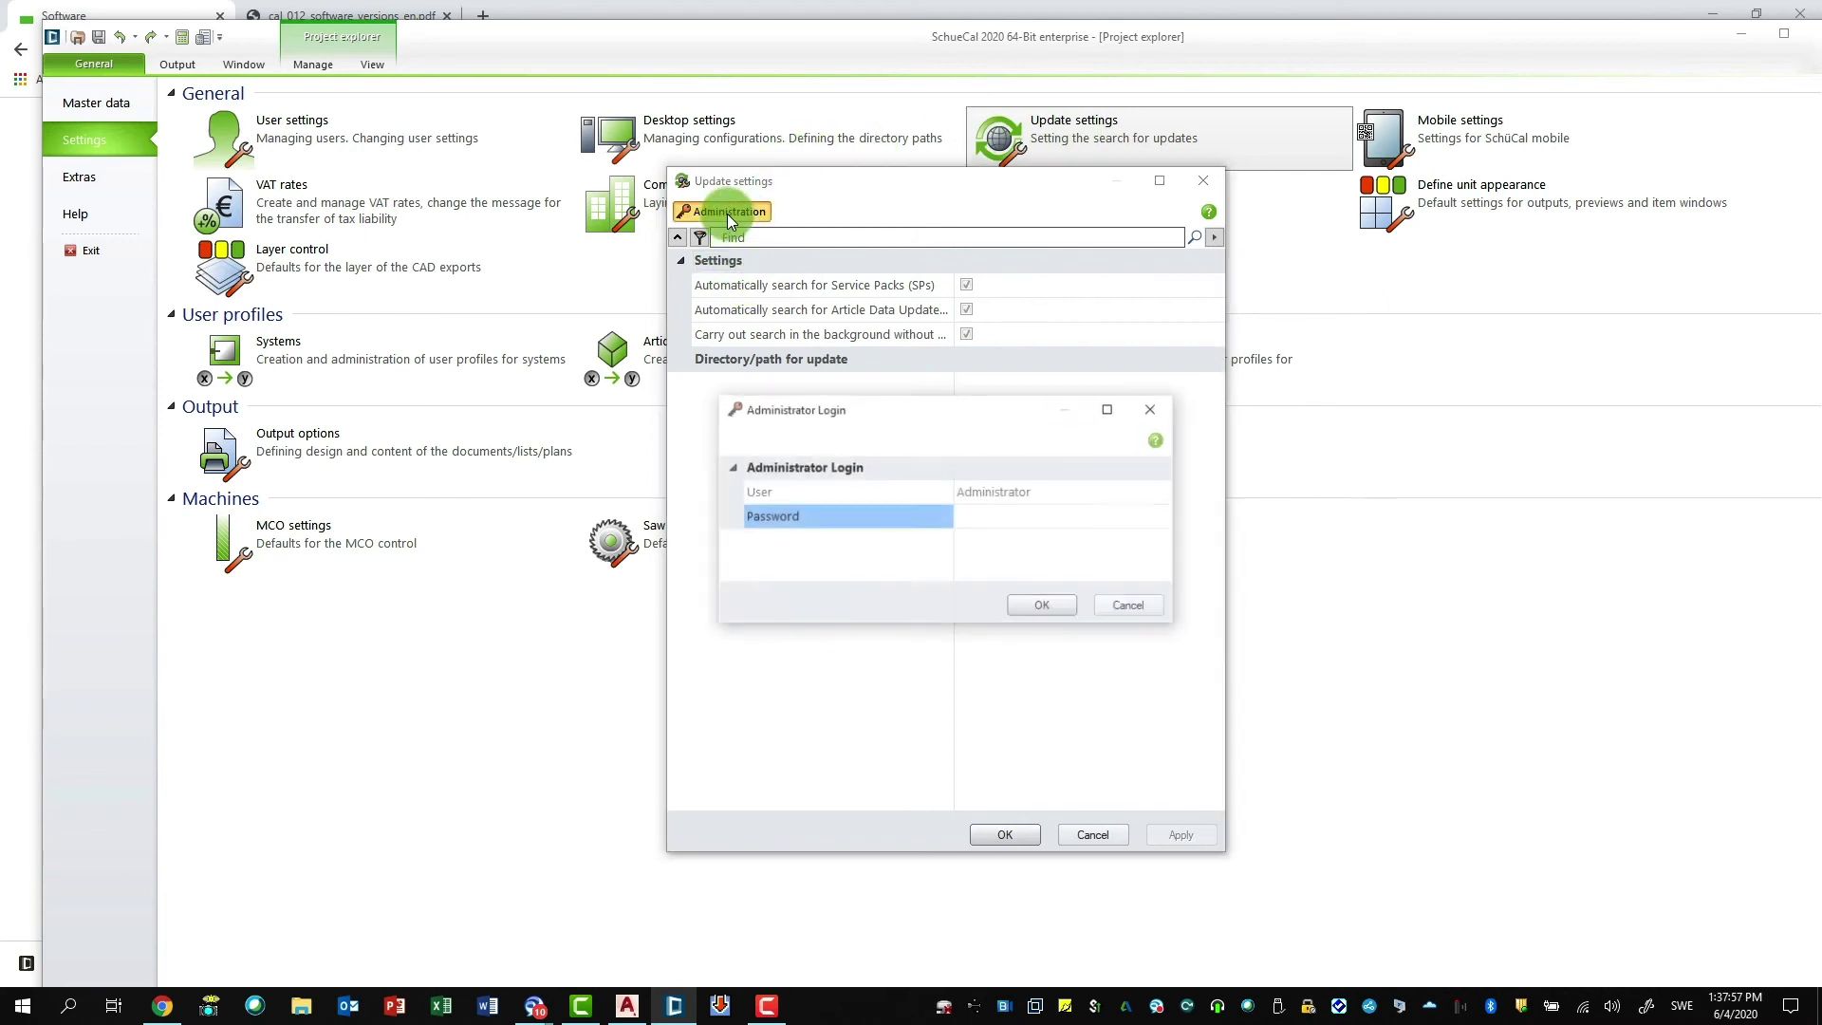
left_click(1040, 608)
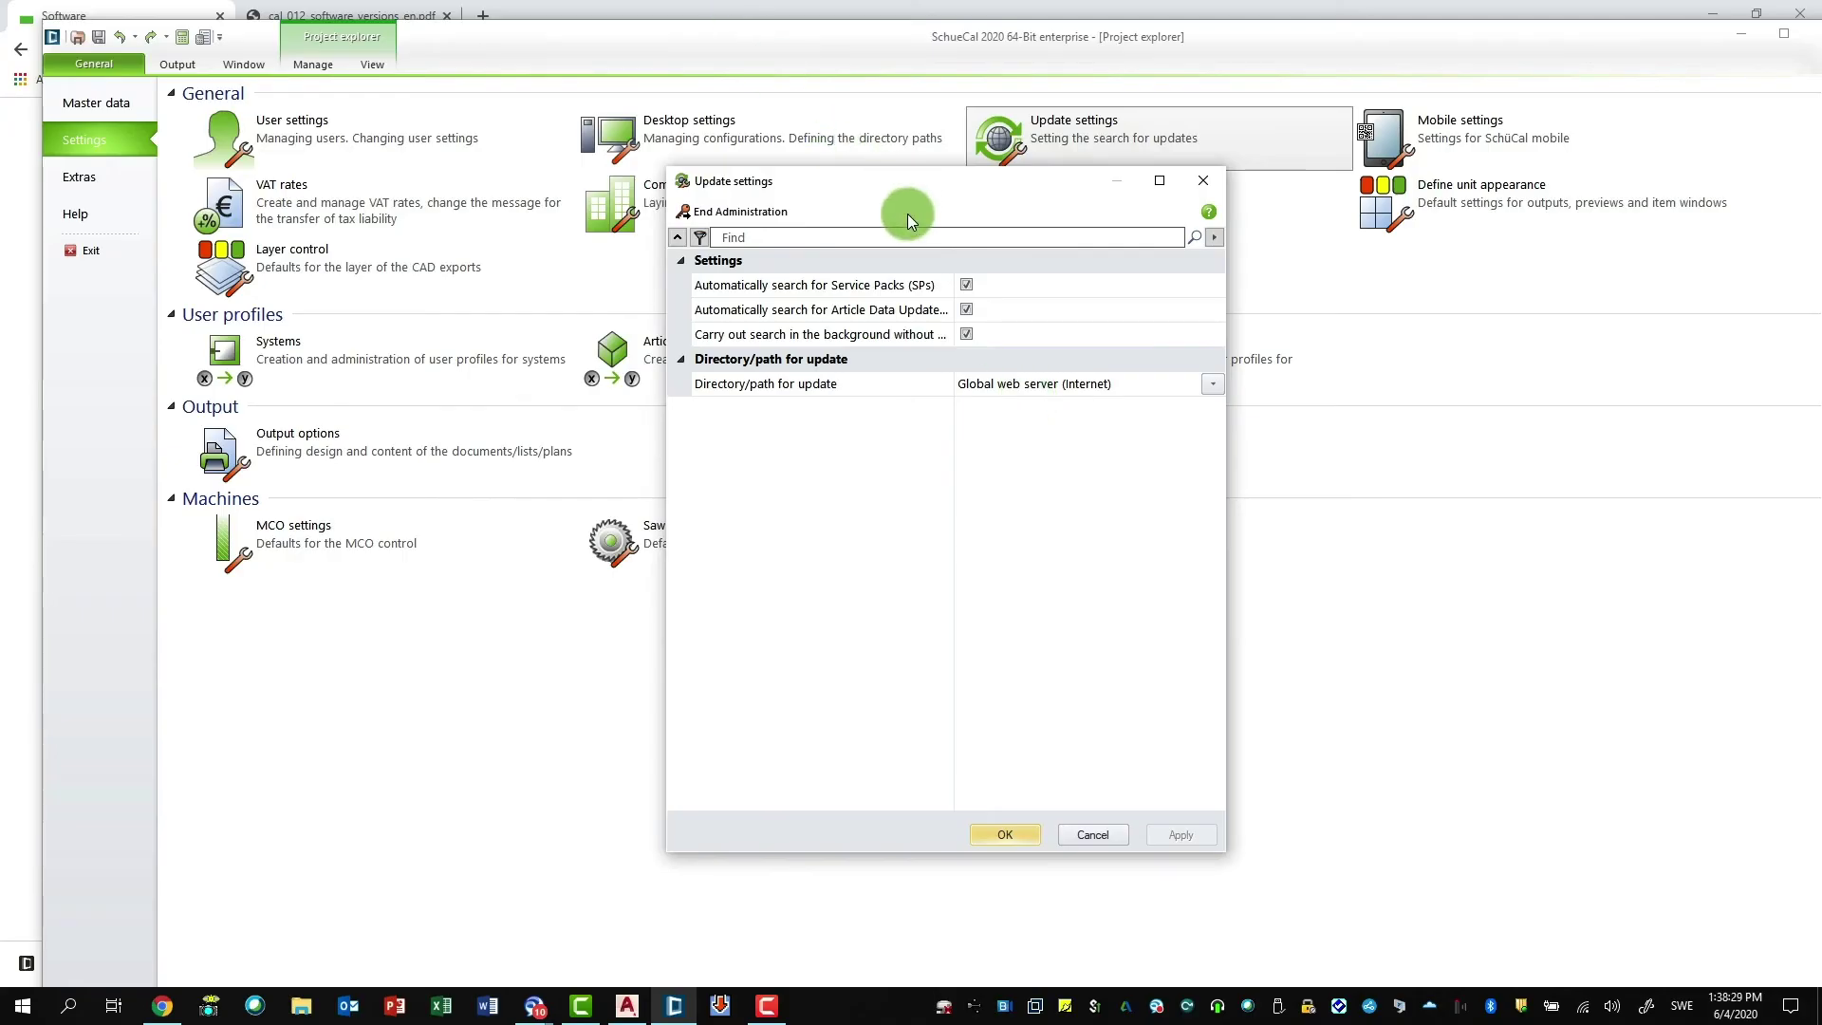
- Untick automatic Service Pack and Article Data Update searches, then apply and confirm with OK
left_click(966, 286)
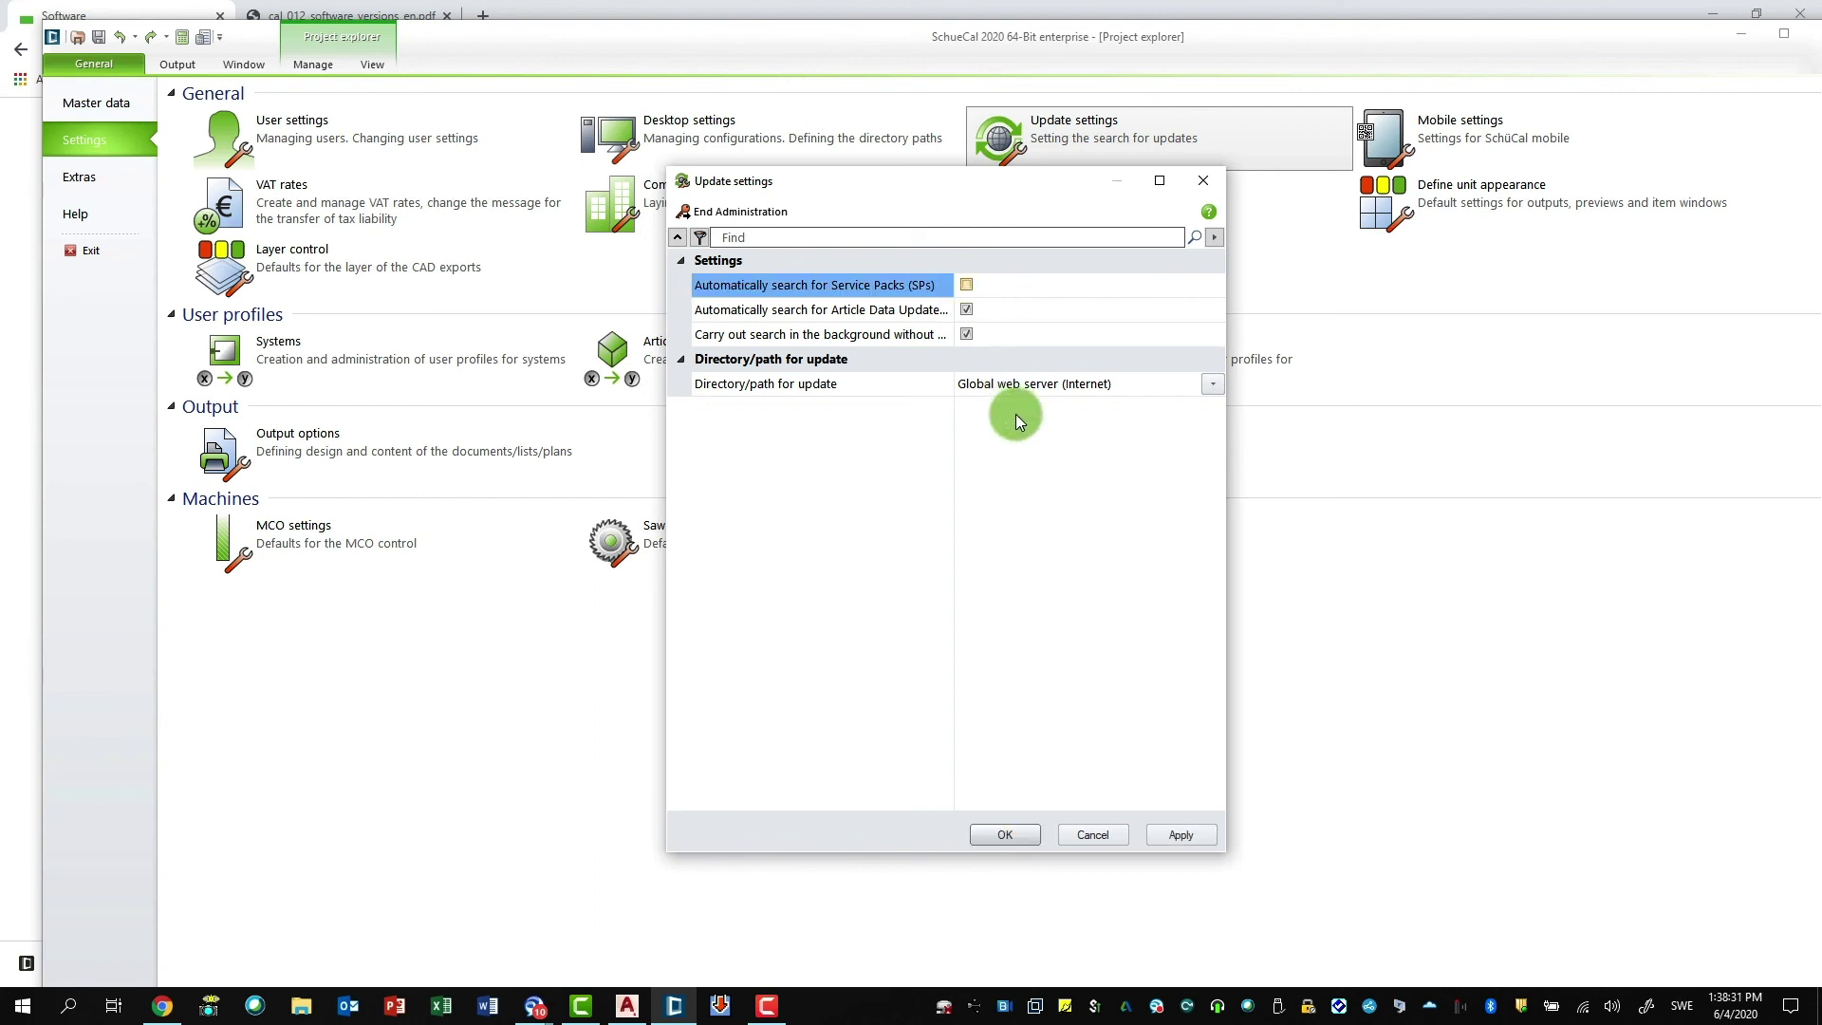
left_click(965, 310)
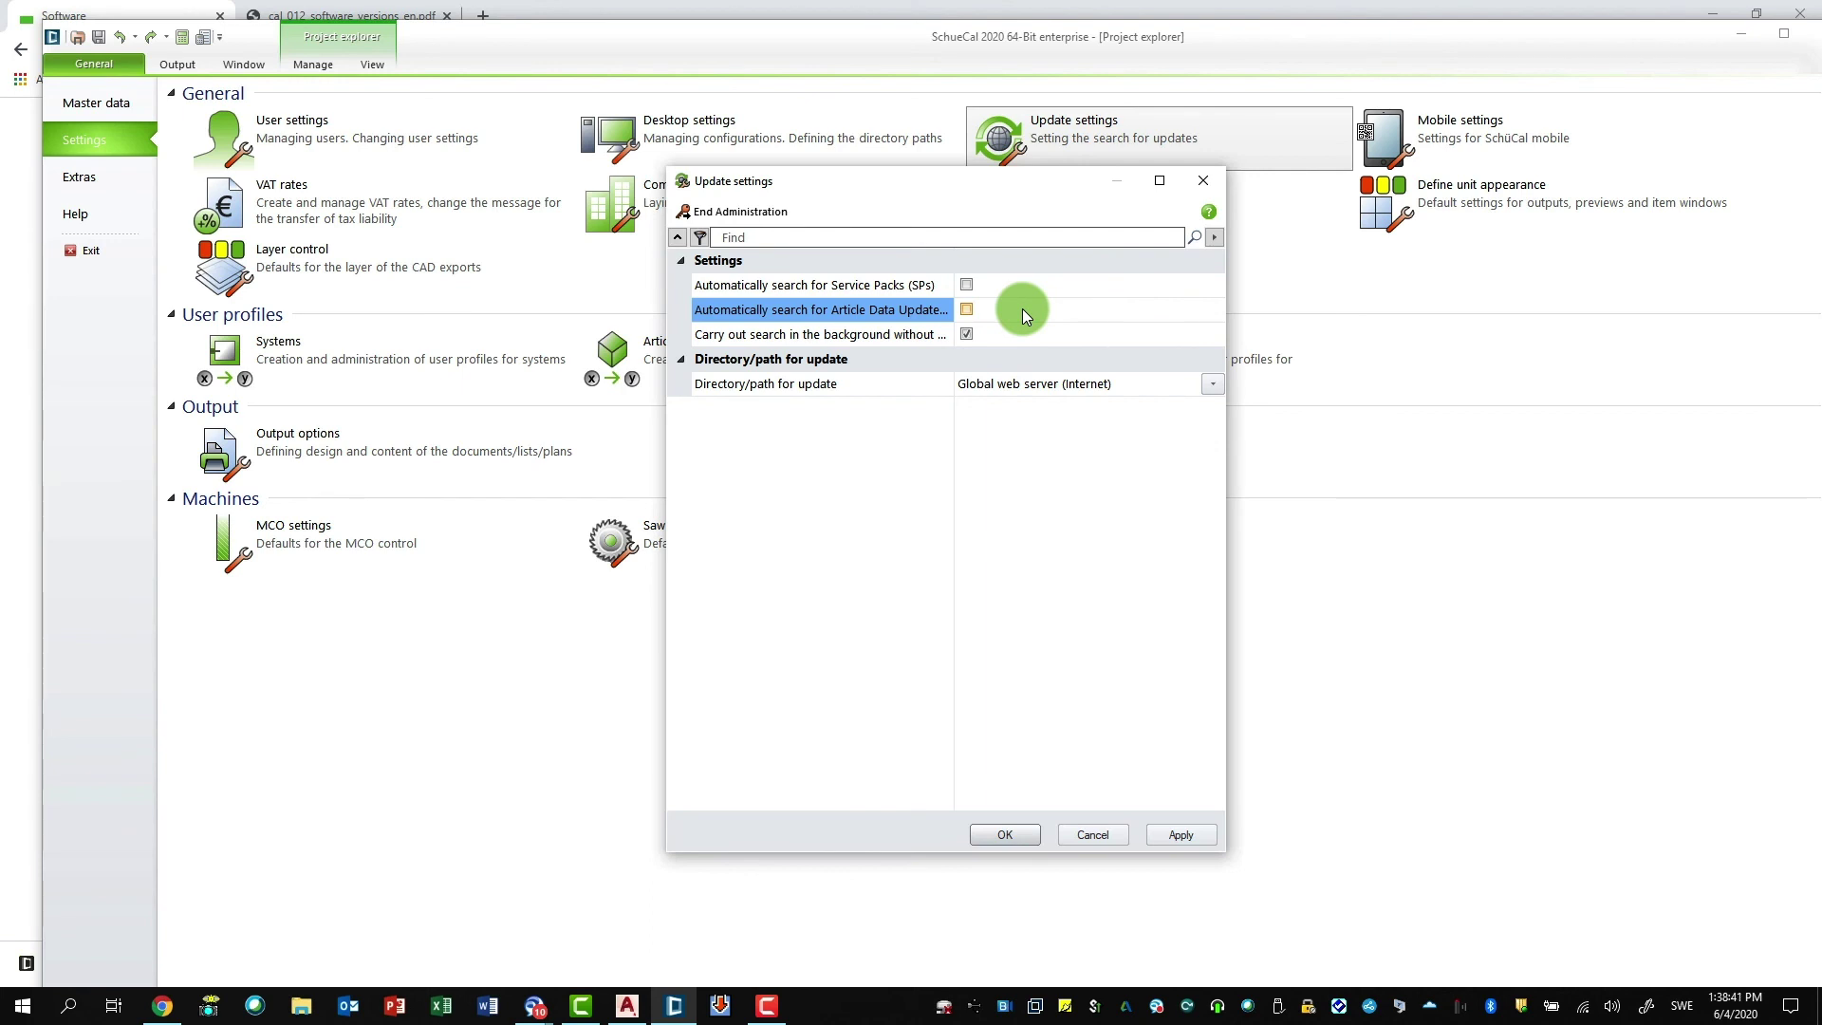
left_click(1175, 833)
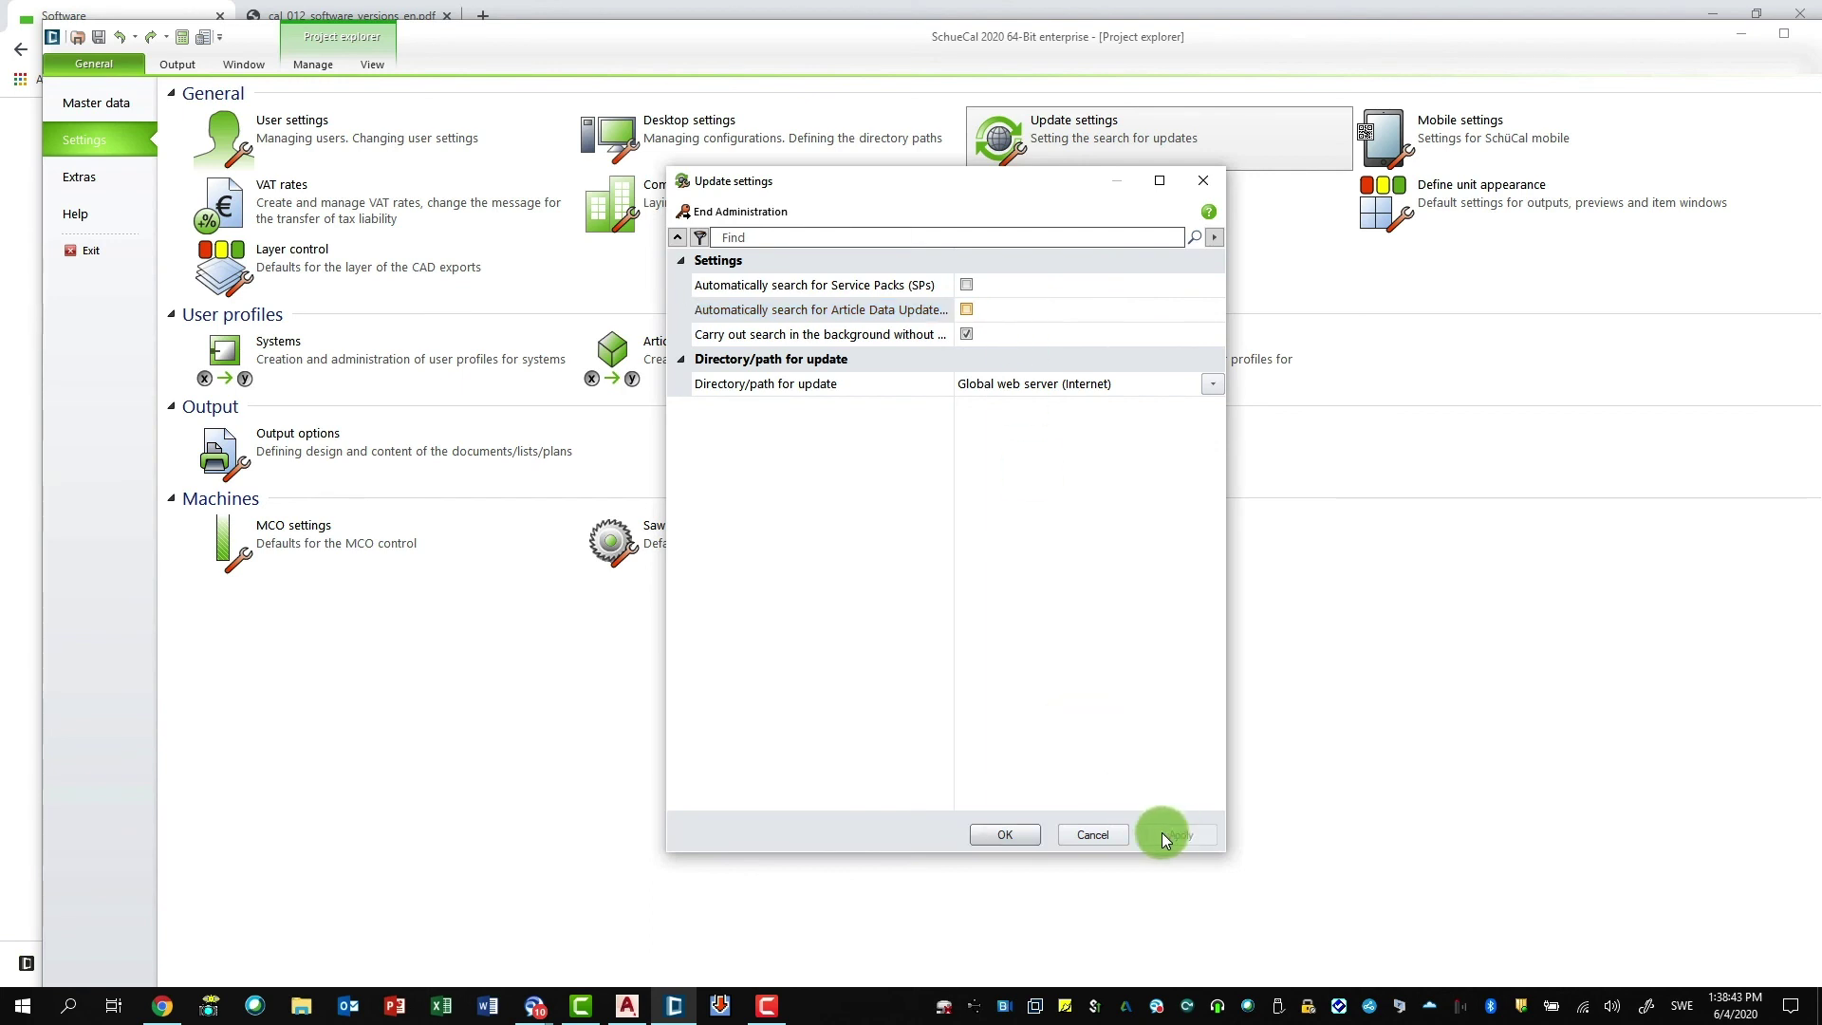
left_click(1010, 833)
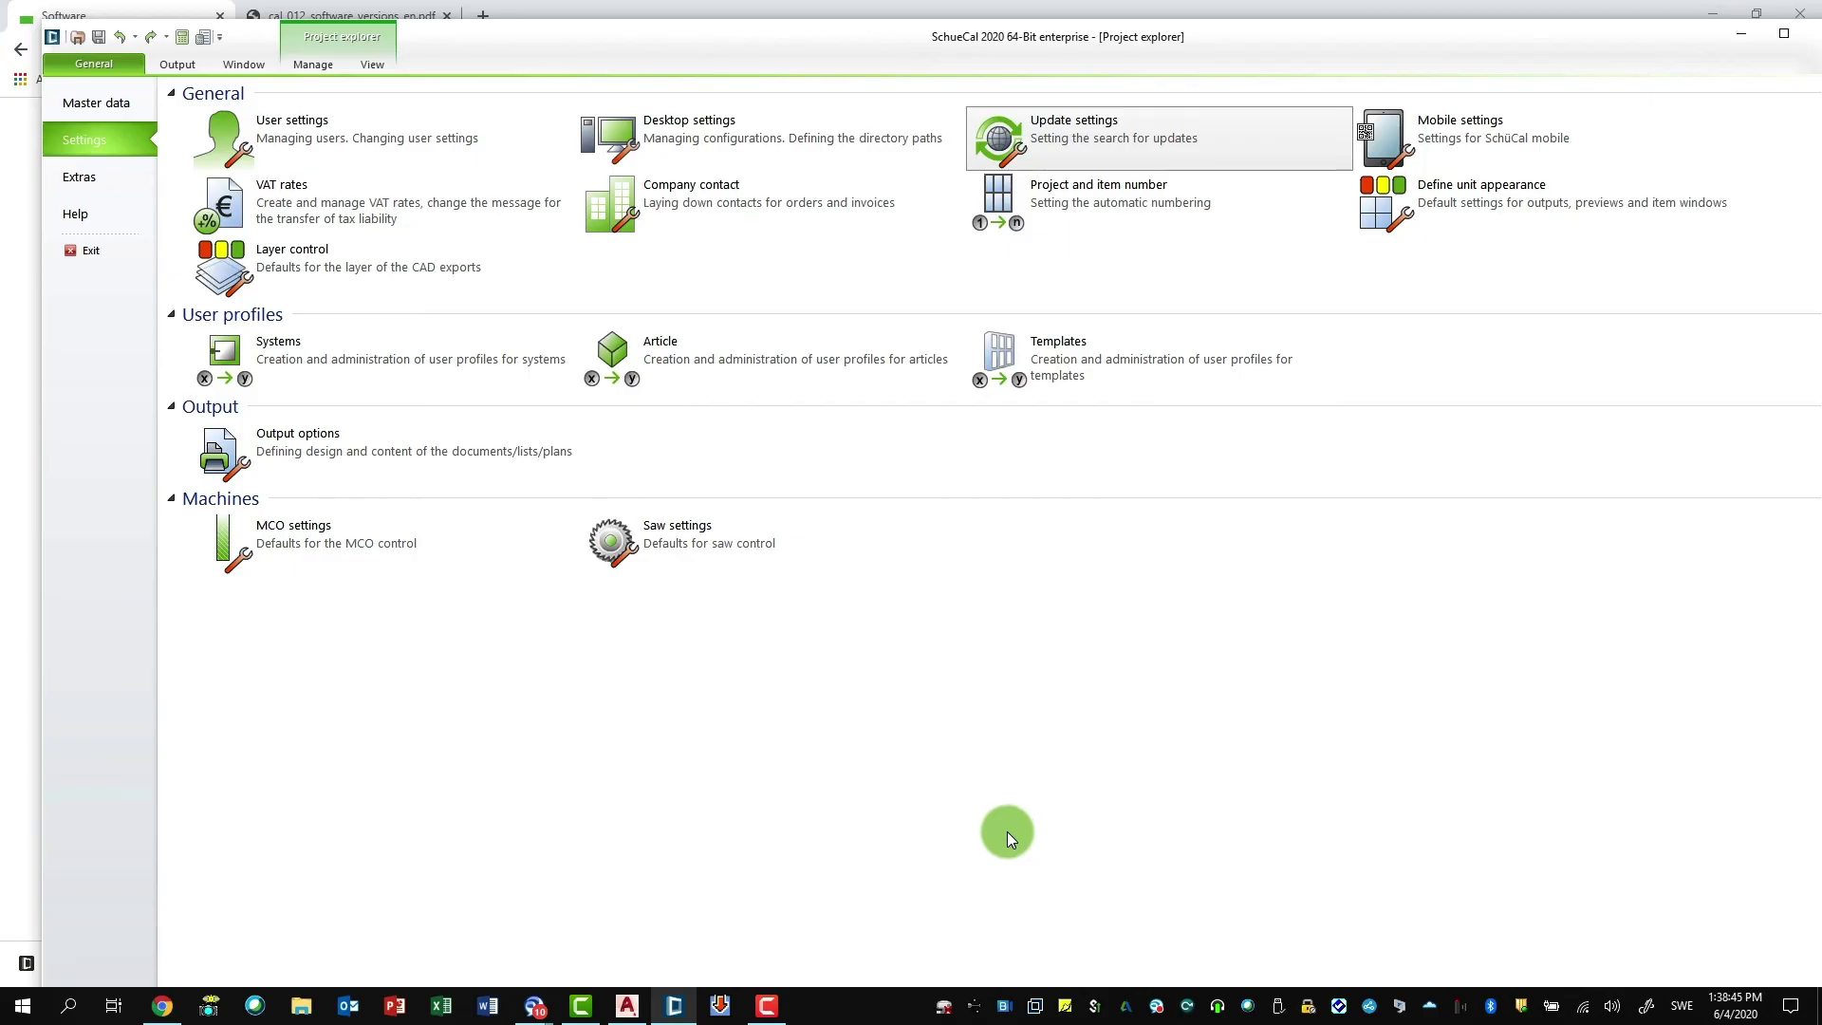